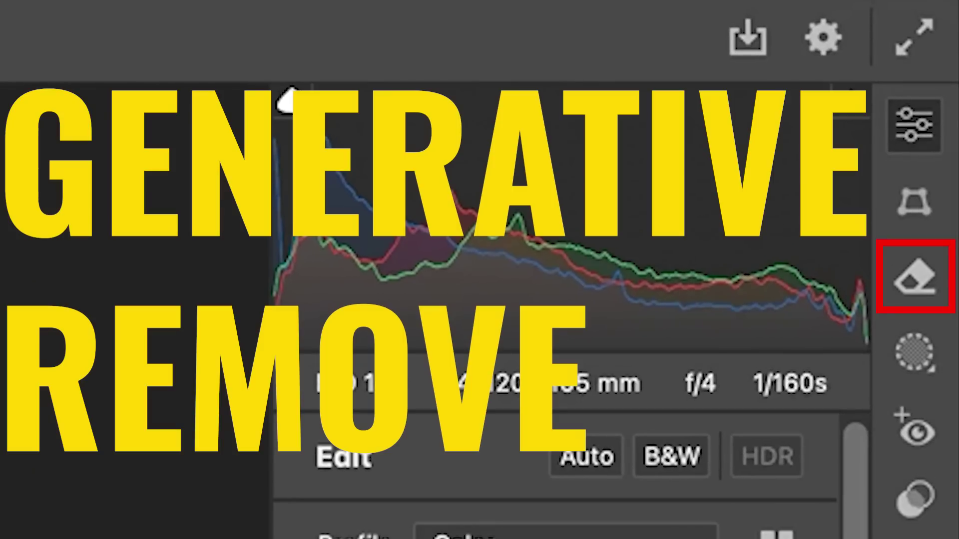
Activate the Remove tool with both Use Generative AI and Object Aware enabled
left_click(917, 284)
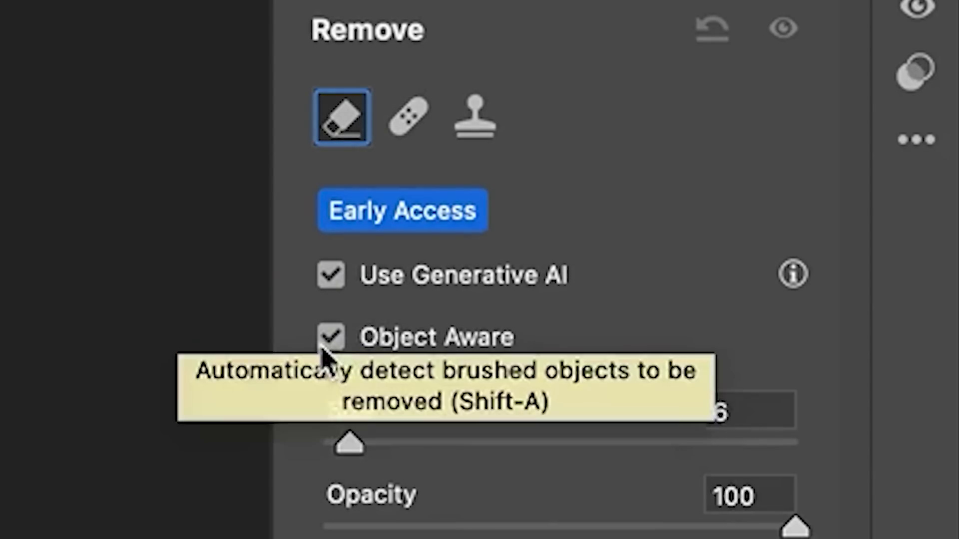
left_click(331, 273)
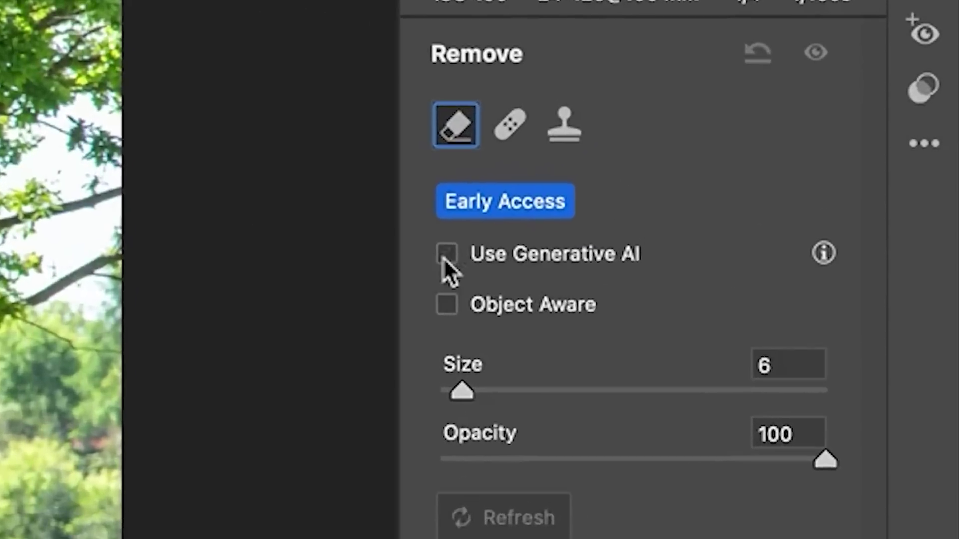
left_click(818, 186)
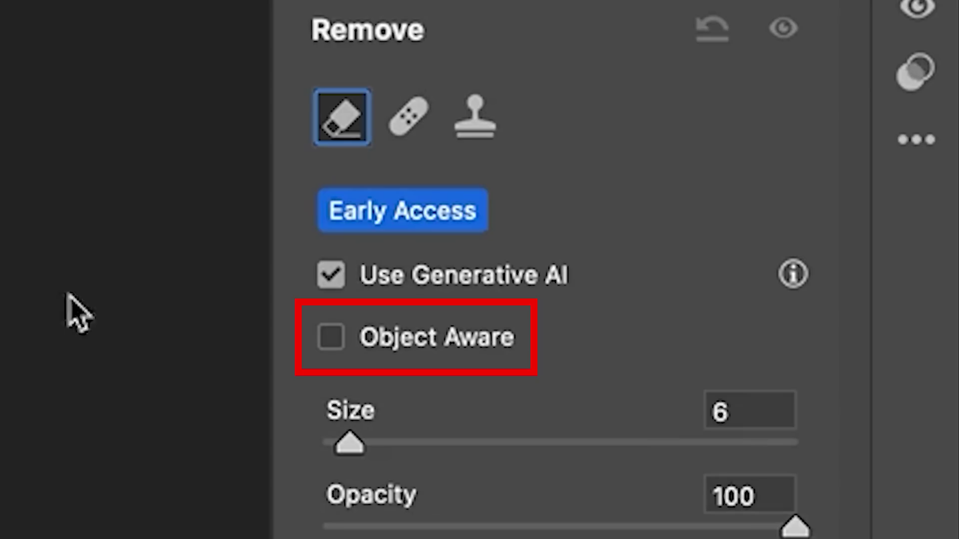
left_click(334, 338)
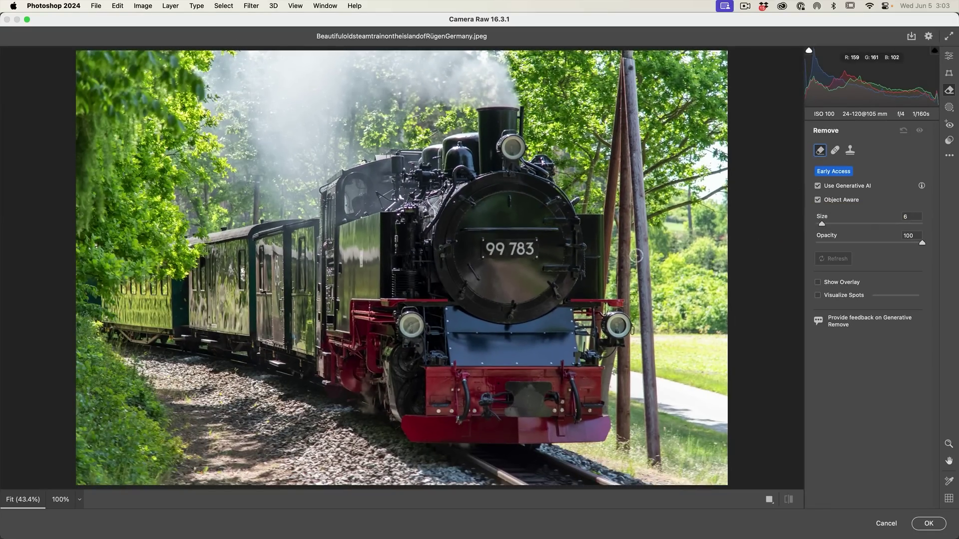
Brush over the rightmost wooden pole beside the locomotive and add its tip and base to the removal selection
mouse_move(624, 102)
left_mouse_down()
mouse_move(622, 59)
mouse_move(636, 76)
mouse_move(613, 128)
mouse_move(639, 190)
mouse_move(626, 226)
mouse_move(660, 249)
mouse_move(618, 275)
mouse_move(641, 292)
mouse_move(651, 461)
left_mouse_up()
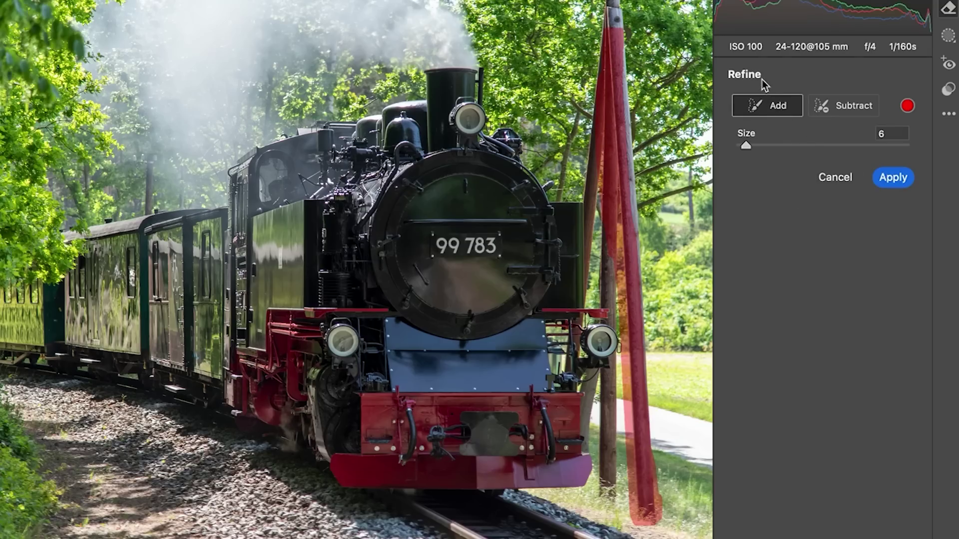
mouse_move(611, 7)
left_mouse_down()
mouse_move(613, 30)
mouse_move(612, 2)
left_mouse_up()
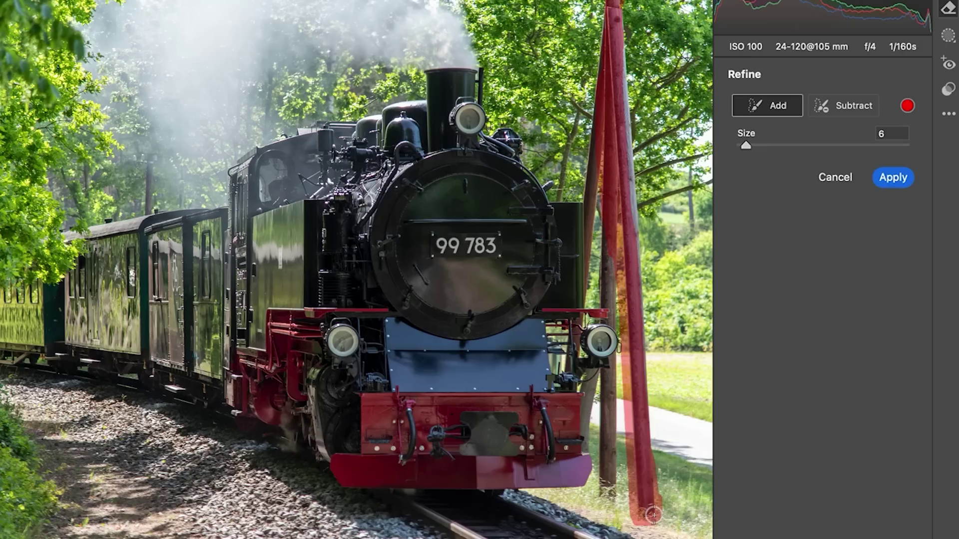
left_click(653, 514)
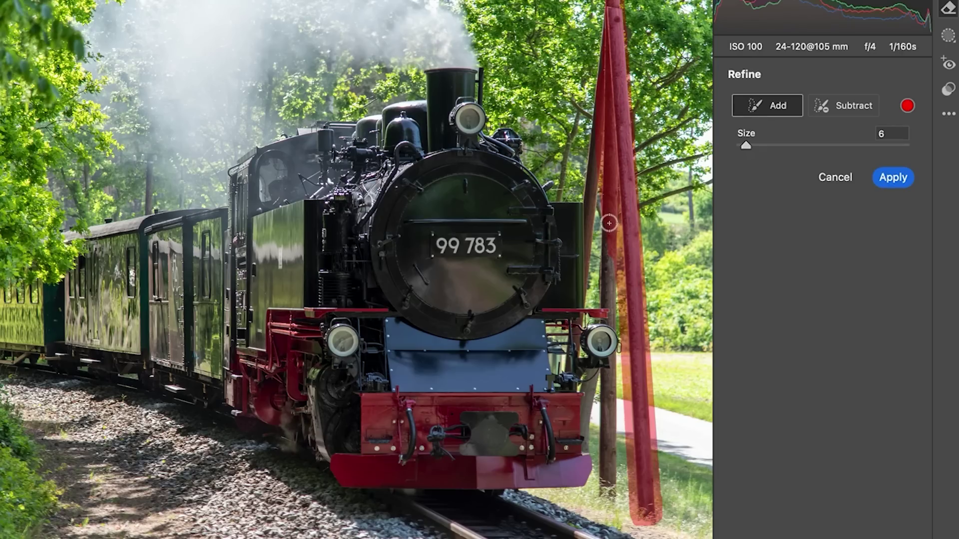
Add the middle and left wooden poles beside the locomotive to the removal selection
left_click(605, 486)
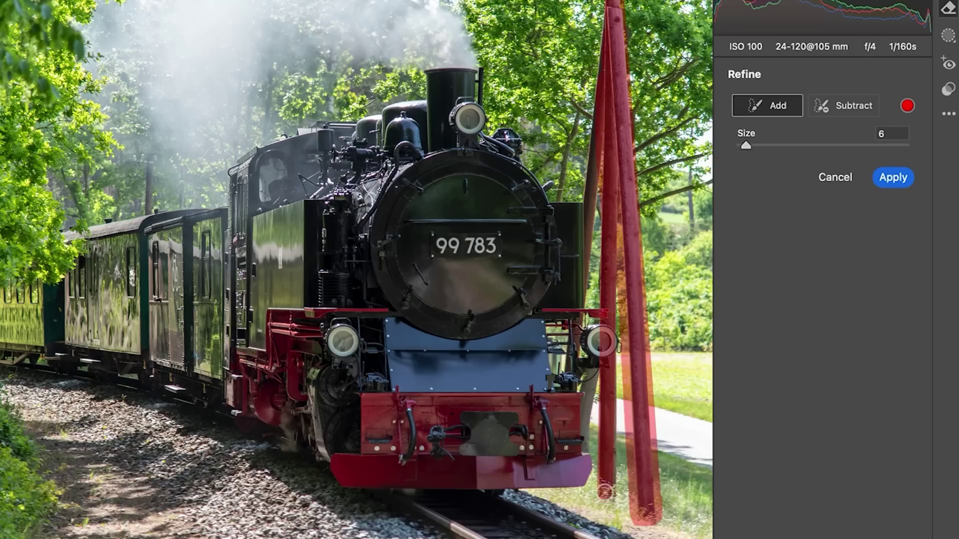
left_click(610, 237)
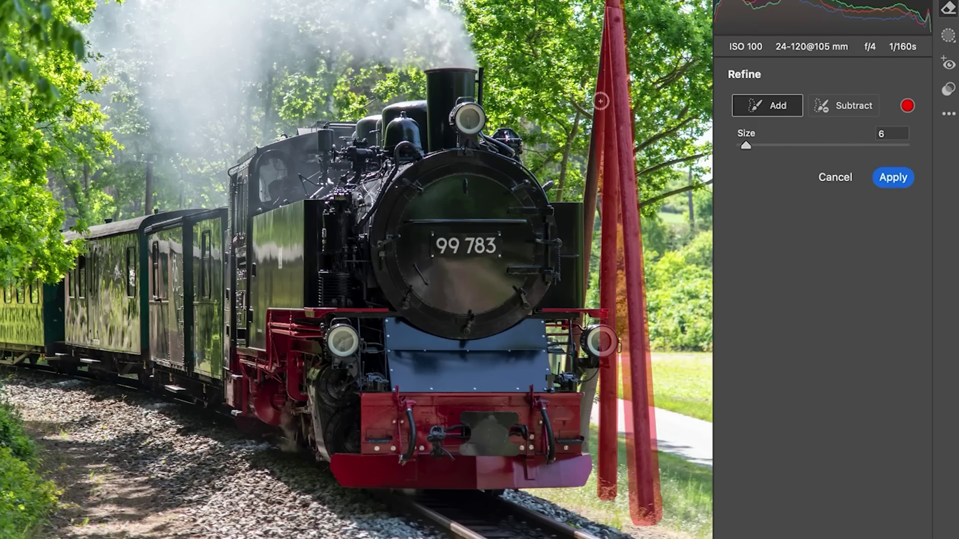
left_click_drag(589, 235, 614, 5)
left_click_drag(588, 253, 587, 299)
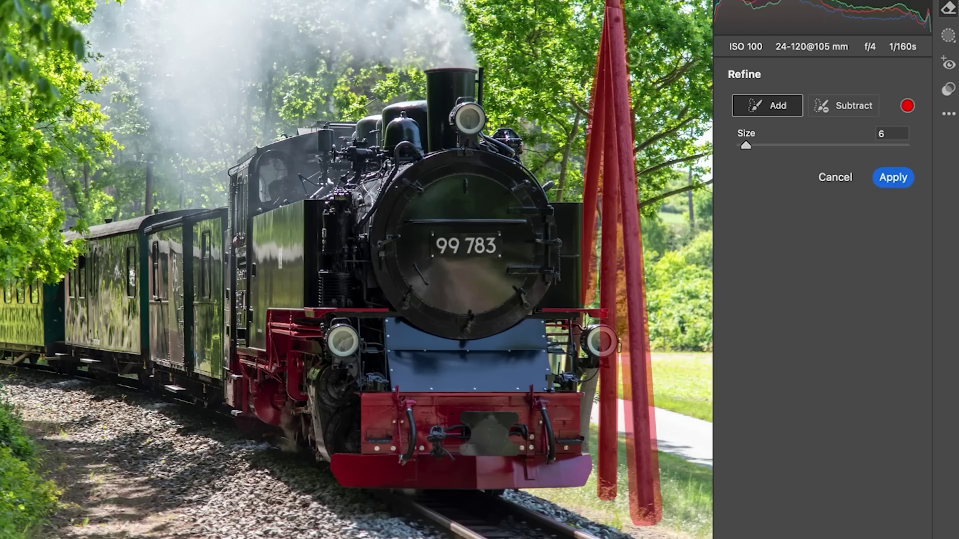
Subtract excess areas around the poles from the selection with a size 1 brush and apply the generative removal
left_click(838, 107)
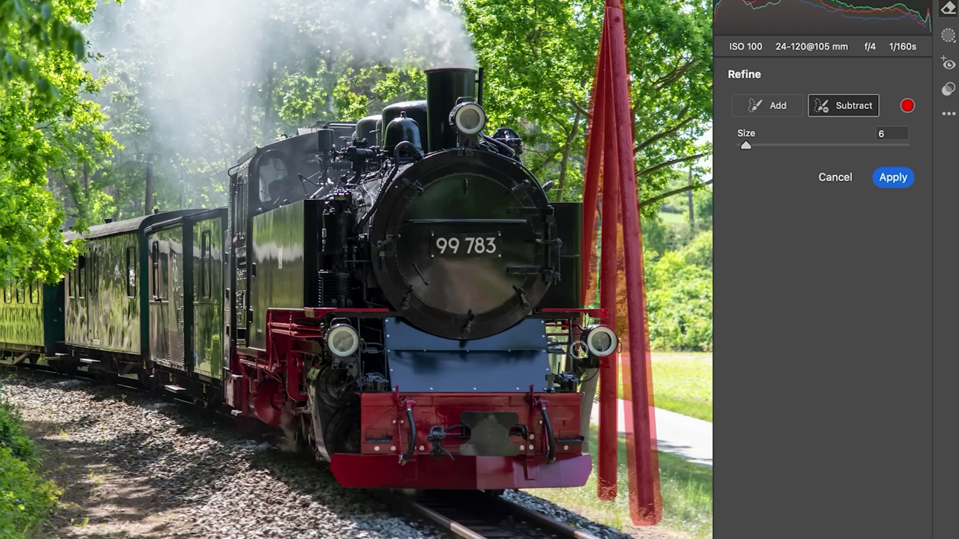
key("bracketleft")
key("bracketleft")
key("bracketleft")
key("bracketleft")
key("bracketleft")
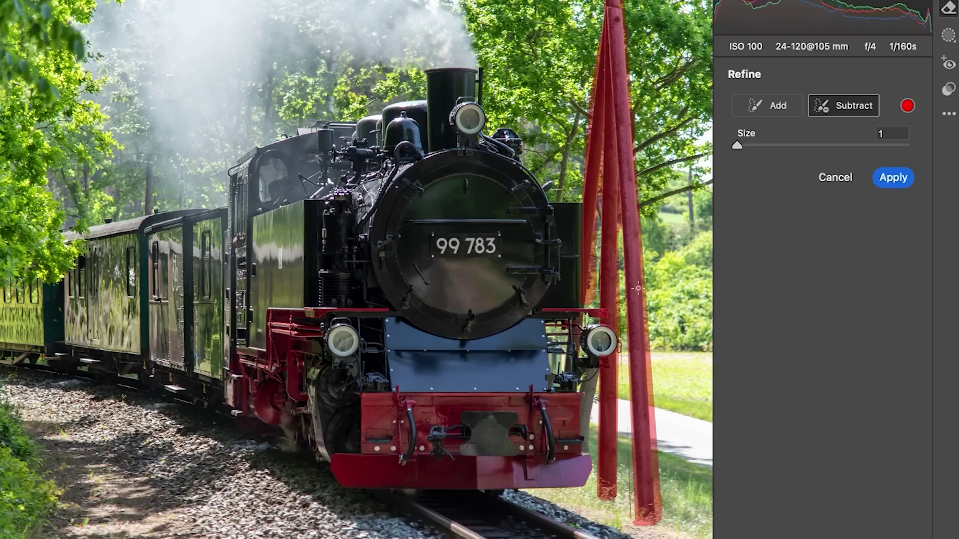
left_click(893, 177)
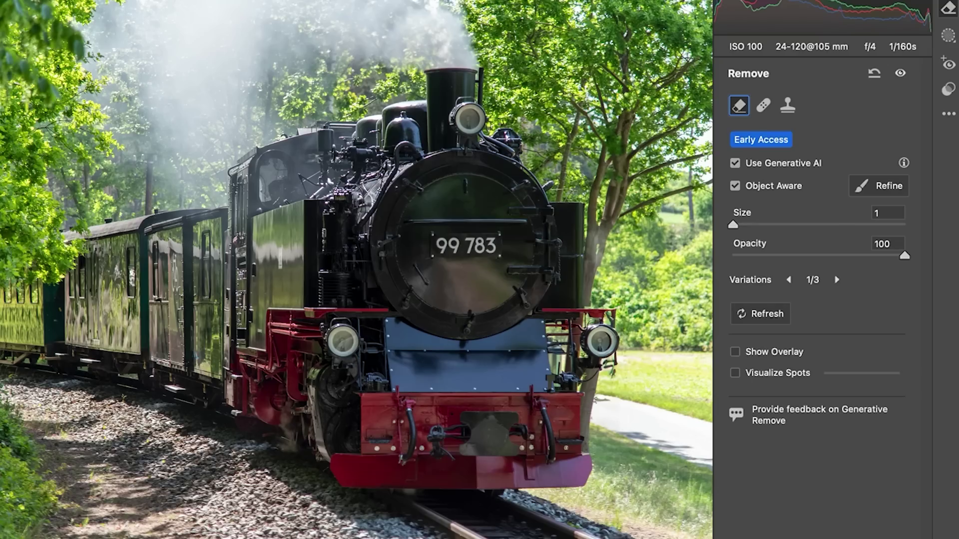
Compare the three generated variations of the pole removal and keep variation 2
left_click(837, 282)
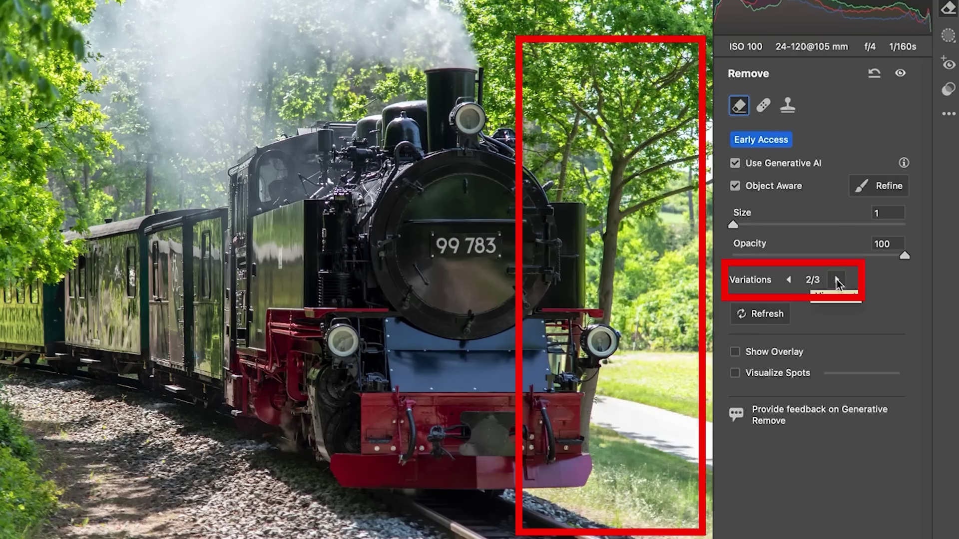
left_click(837, 281)
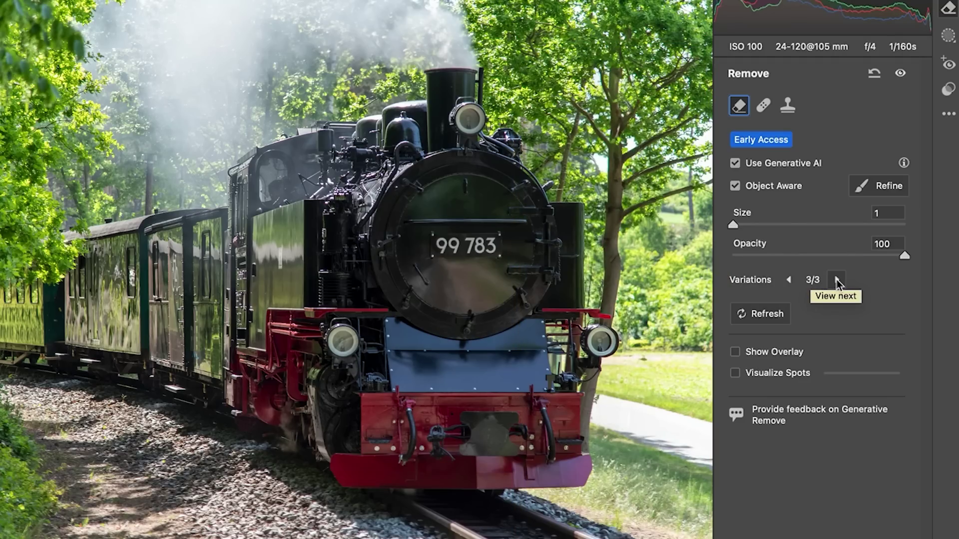
left_click(836, 281)
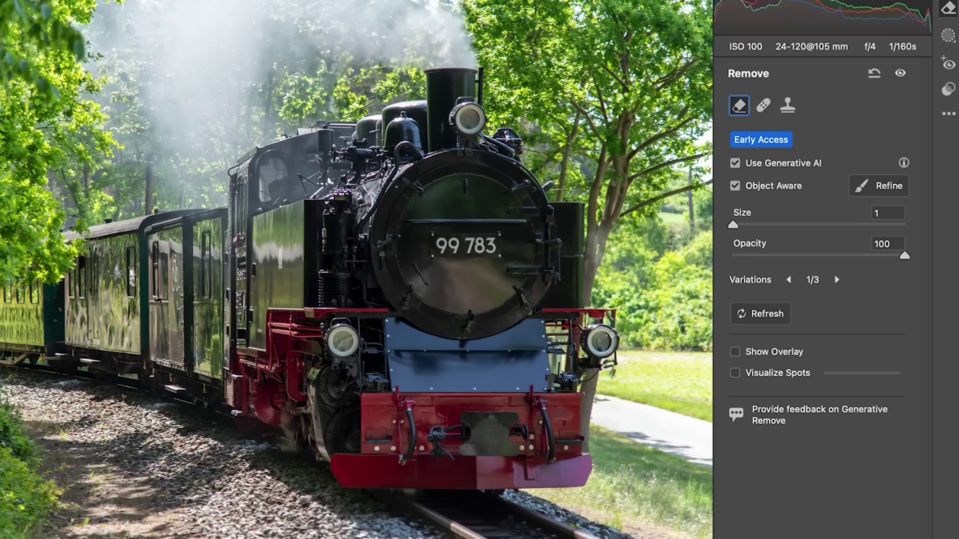
left_click(837, 282)
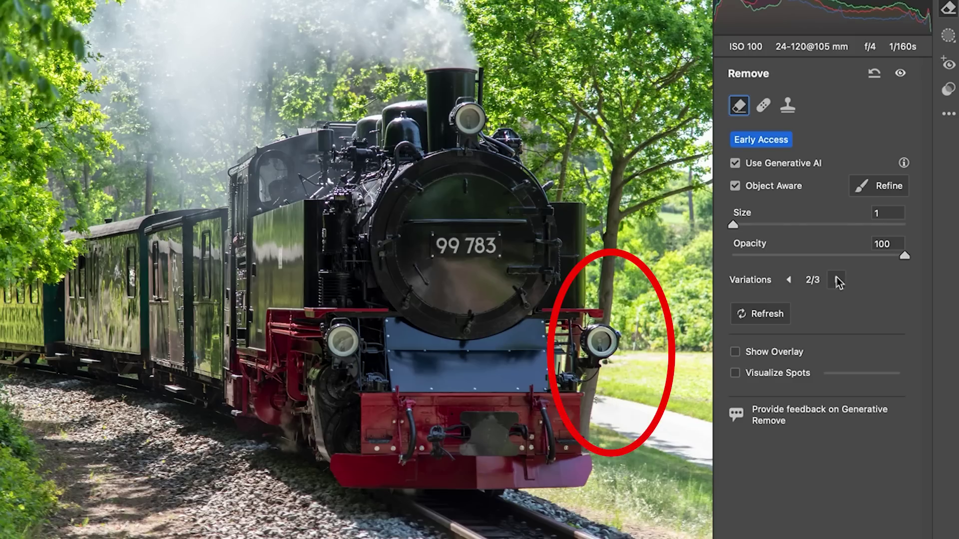
left_click(838, 281)
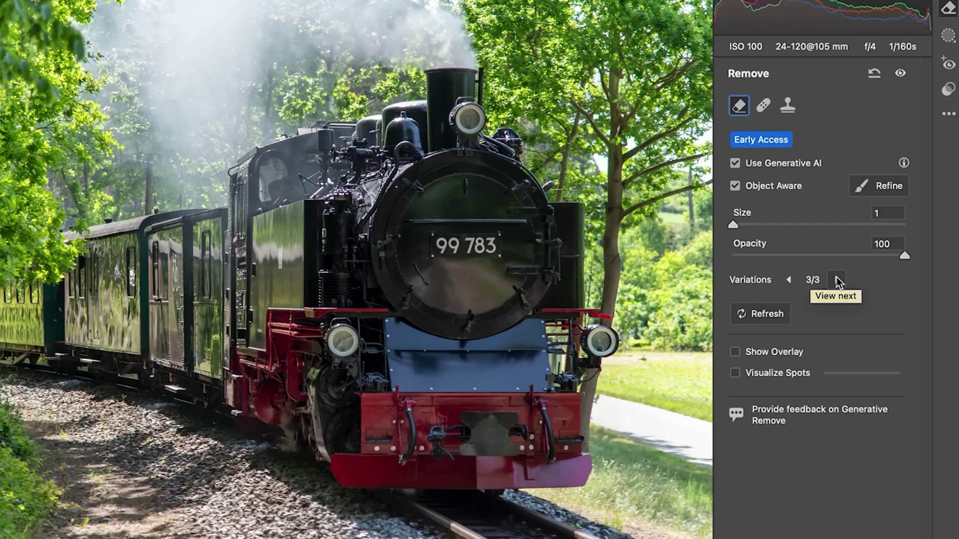
left_click(788, 280)
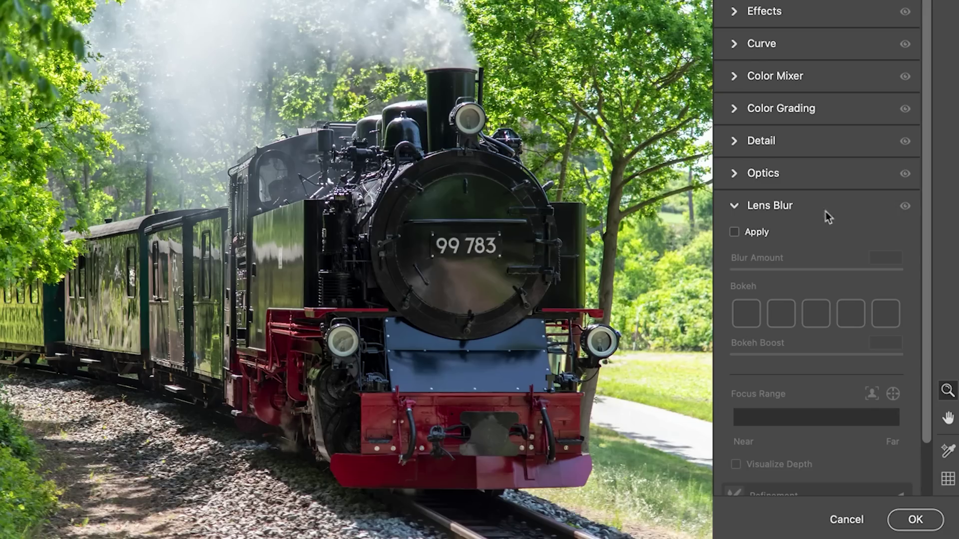
Apply Lens Blur with the focus point on the front of the locomotive and a Blur Amount of 84
left_click(734, 233)
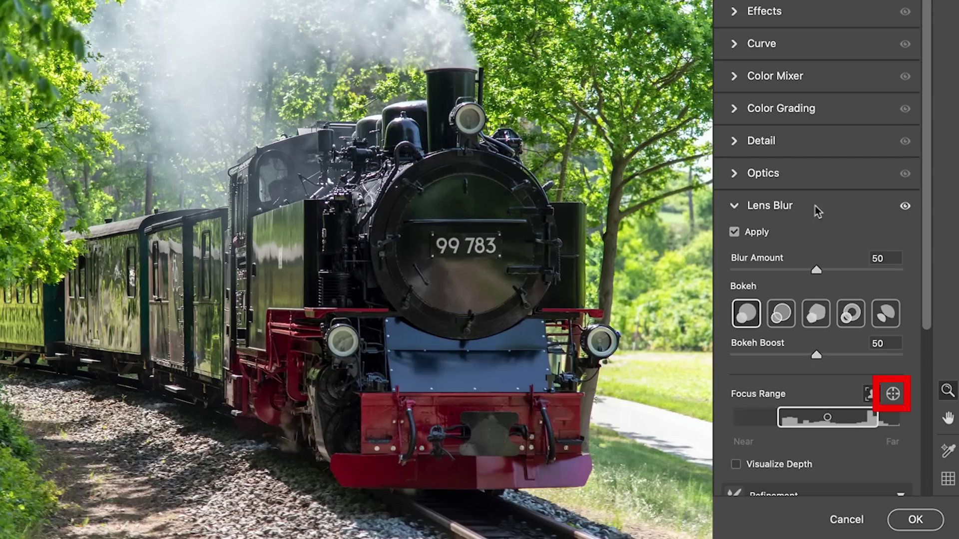
left_click(893, 395)
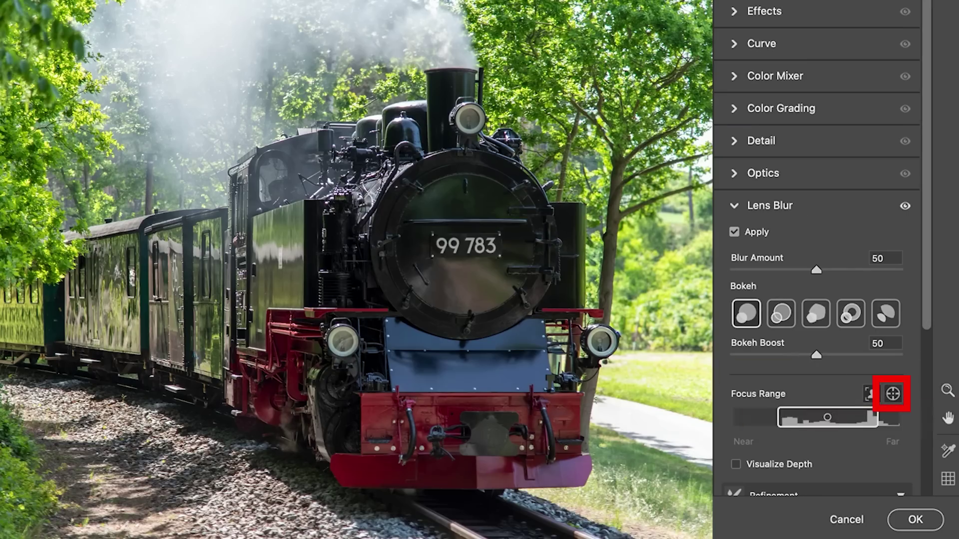
left_click(472, 241)
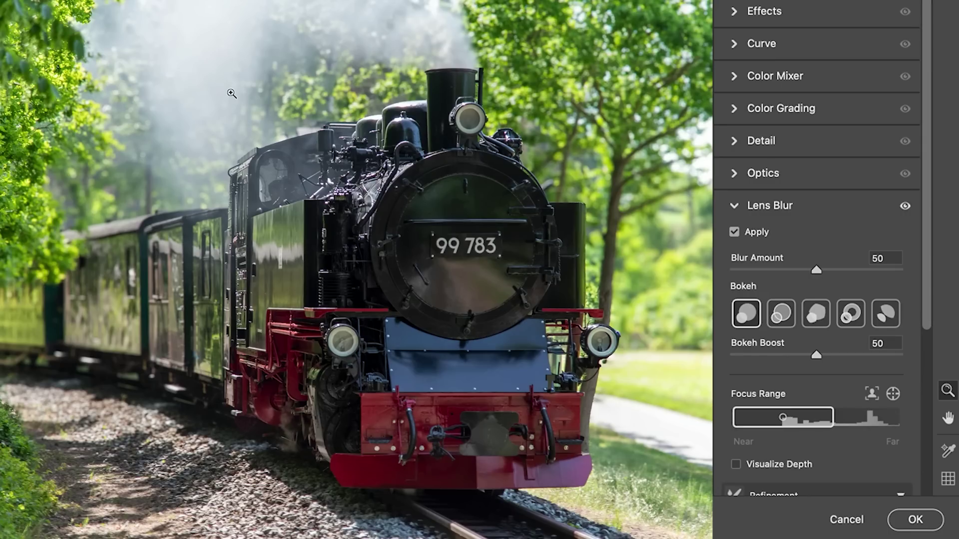
scroll(814, 200, "down", 3)
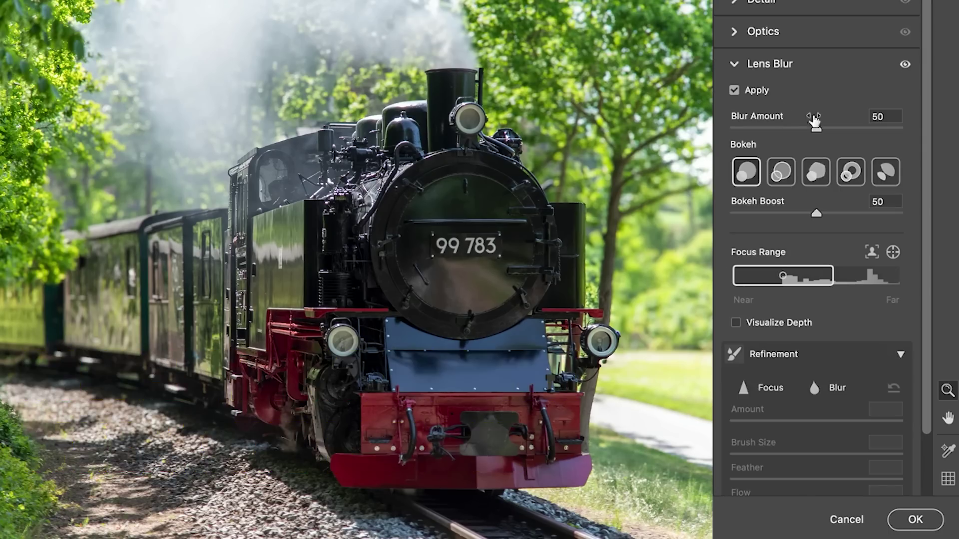
left_click_drag(816, 129, 864, 127)
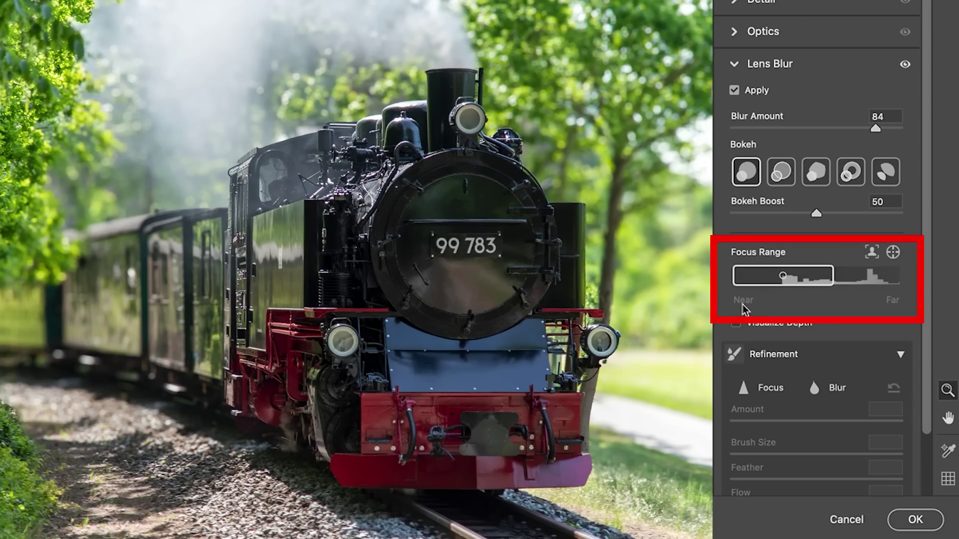
Try shifting the Lens Blur focus range to the far distance and back, and narrowing it to 0–17
mouse_move(815, 280)
left_mouse_down()
mouse_move(830, 278)
mouse_move(766, 272)
mouse_move(815, 276)
left_mouse_up()
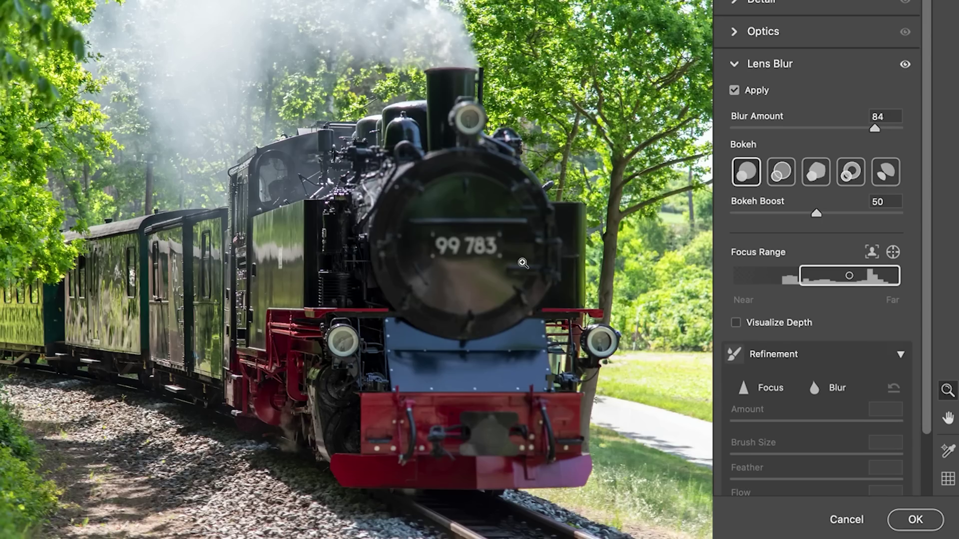
left_click_drag(821, 279, 746, 281)
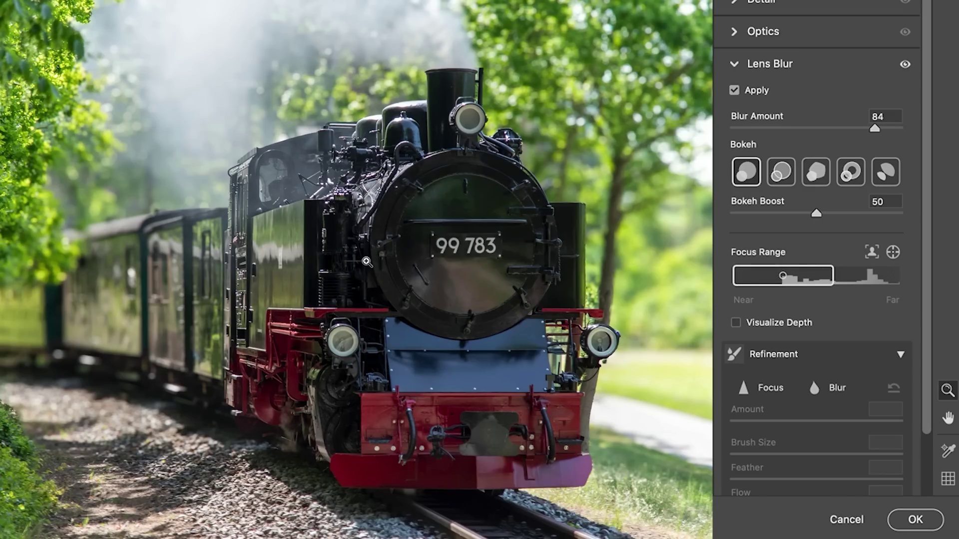
mouse_move(830, 275)
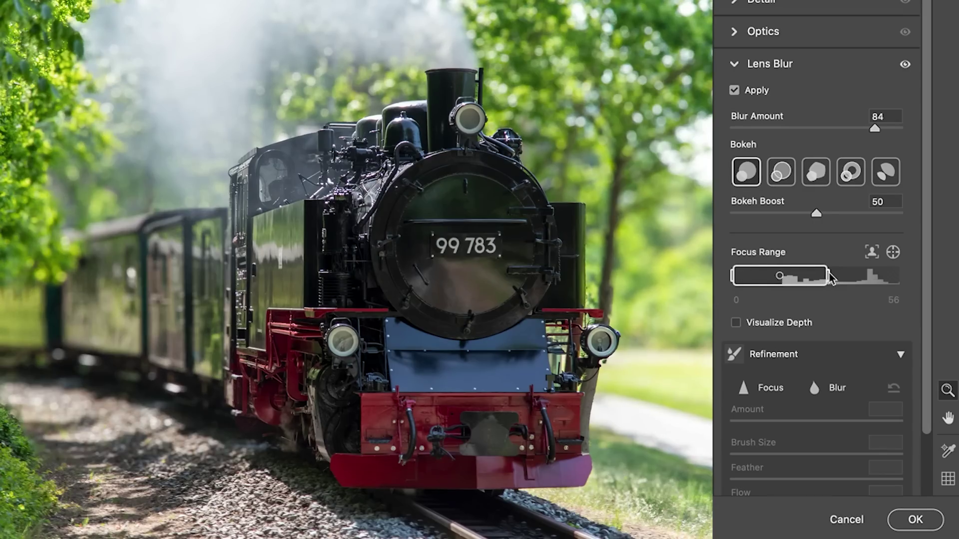
left_click_drag(835, 277, 767, 273)
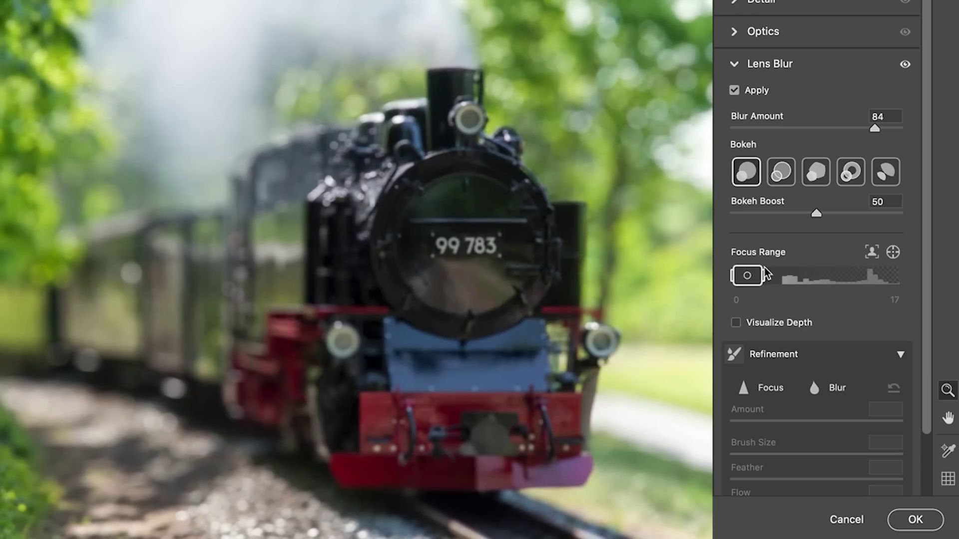
Refocus the Lens Blur on the locomotive's front and widen the focus range from the nearest depth to past the cab
left_click(892, 252)
left_click(465, 265)
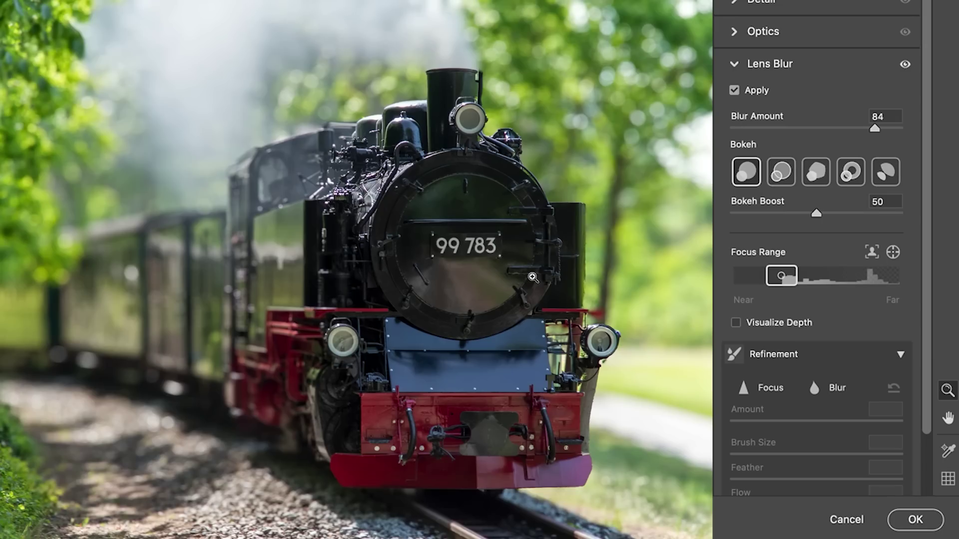
mouse_move(767, 282)
left_click_drag(767, 283, 734, 282)
left_click_drag(798, 281, 841, 278)
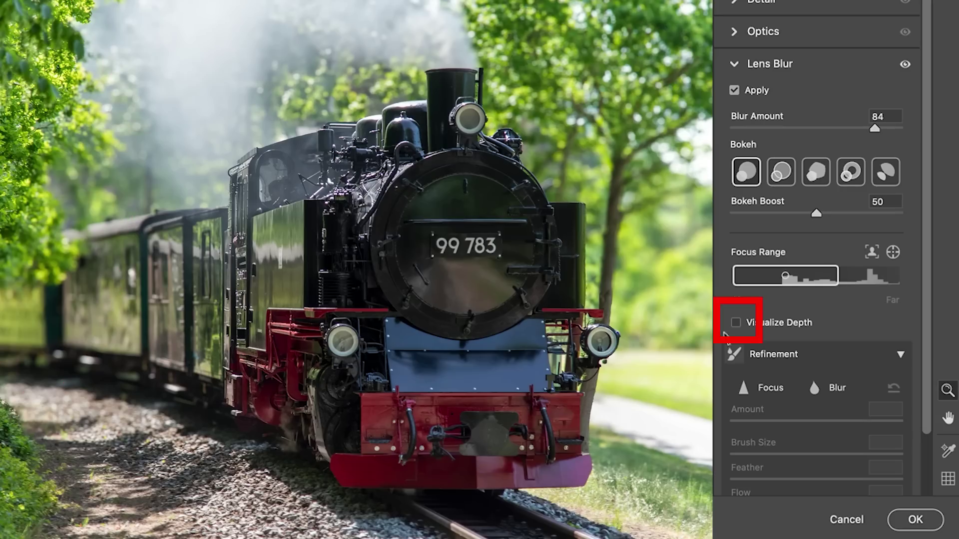
Activate the Focus refinement brush and toggle Visualize Depth to compare the photo with its depth map, leaving the map shown
left_click(737, 323)
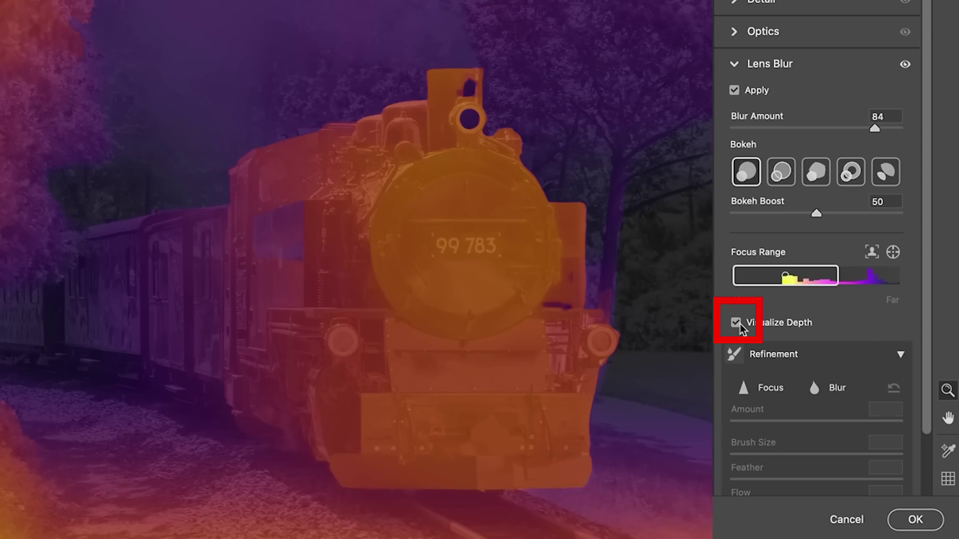
scroll(741, 327, "down", 2)
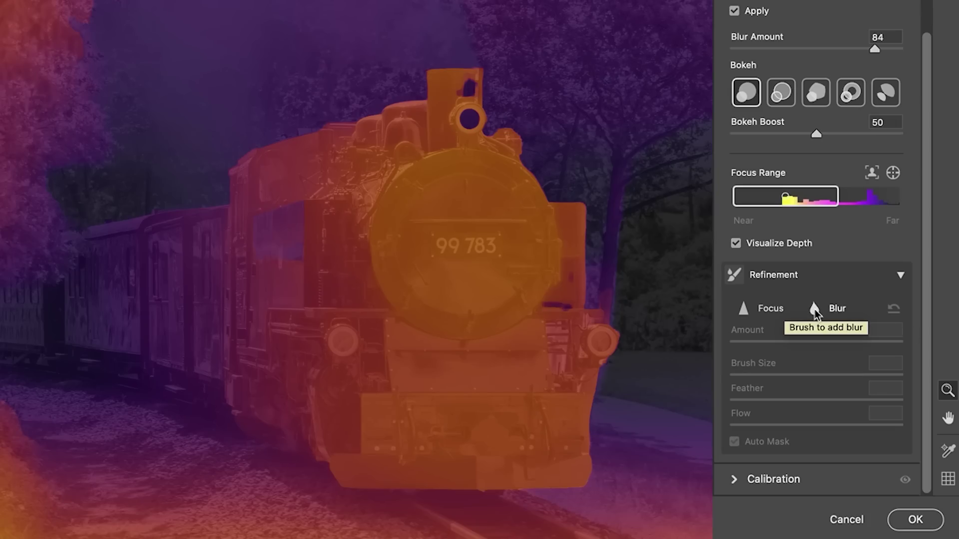
left_click(746, 311)
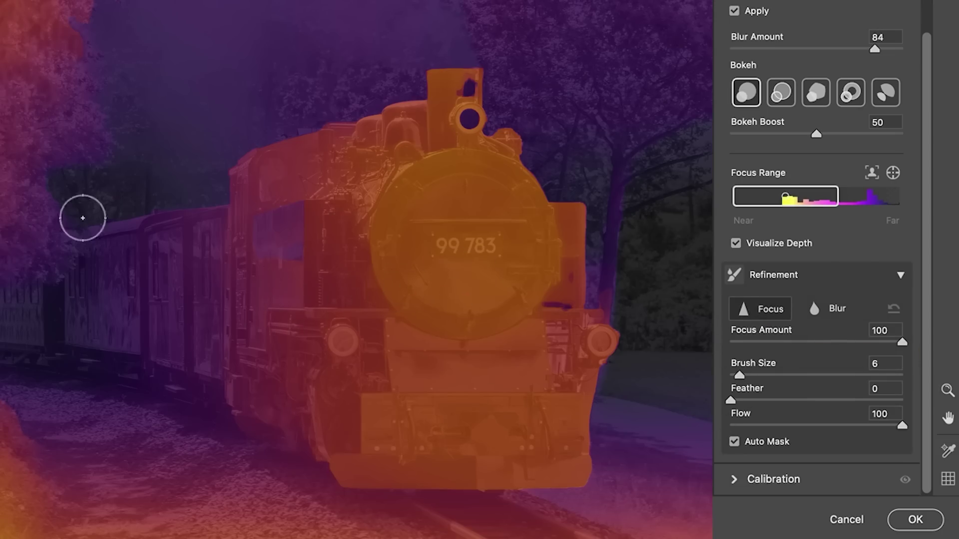
left_click(736, 243)
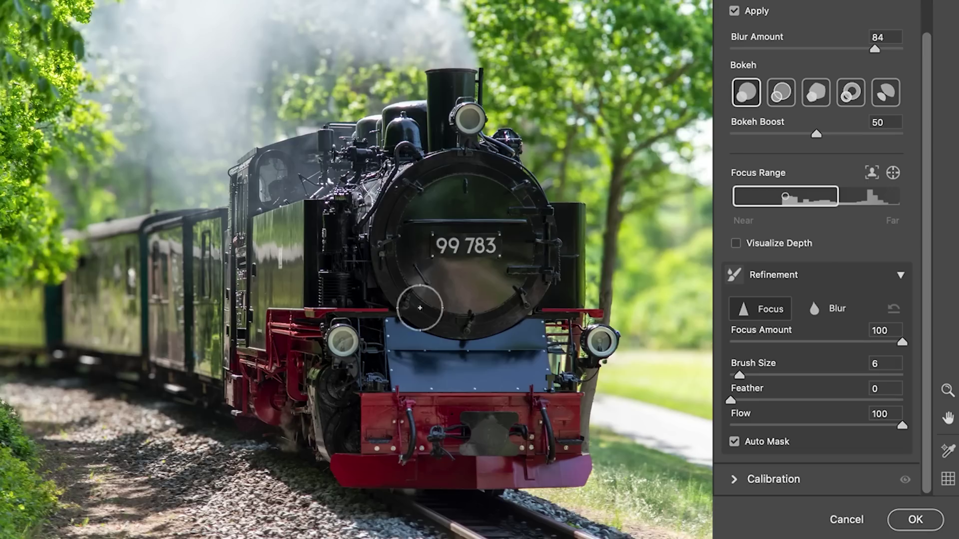
left_click(736, 244)
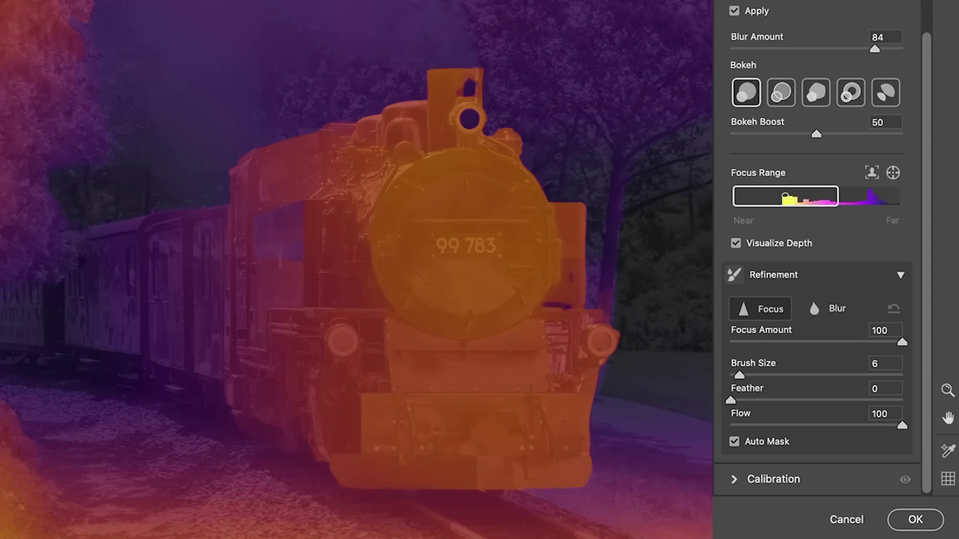
Paint focus over the foliage along the photo's left edge with Focus Amount at 100, and hide the depth map
mouse_move(0, 231)
left_mouse_down()
mouse_move(19, 235)
mouse_move(26, 214)
mouse_move(47, 214)
mouse_move(51, 249)
mouse_move(64, 246)
mouse_move(11, 250)
mouse_move(1, 260)
mouse_move(16, 273)
mouse_move(54, 259)
mouse_move(4, 168)
mouse_move(75, 224)
mouse_move(28, 214)
mouse_move(44, 145)
left_mouse_up()
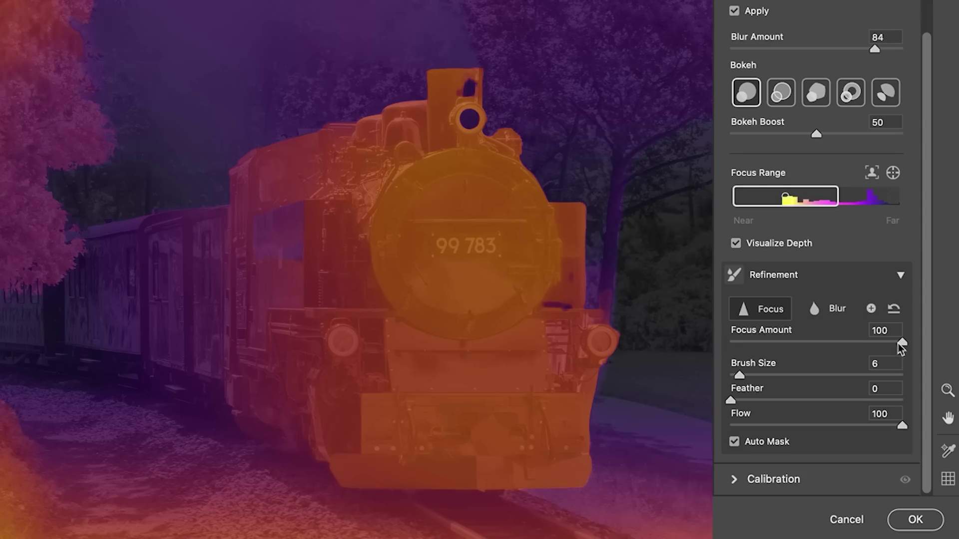
left_click_drag(902, 342, 899, 344)
mouse_move(772, 352)
left_mouse_down()
mouse_move(726, 349)
mouse_move(758, 344)
left_mouse_up()
left_click(736, 244)
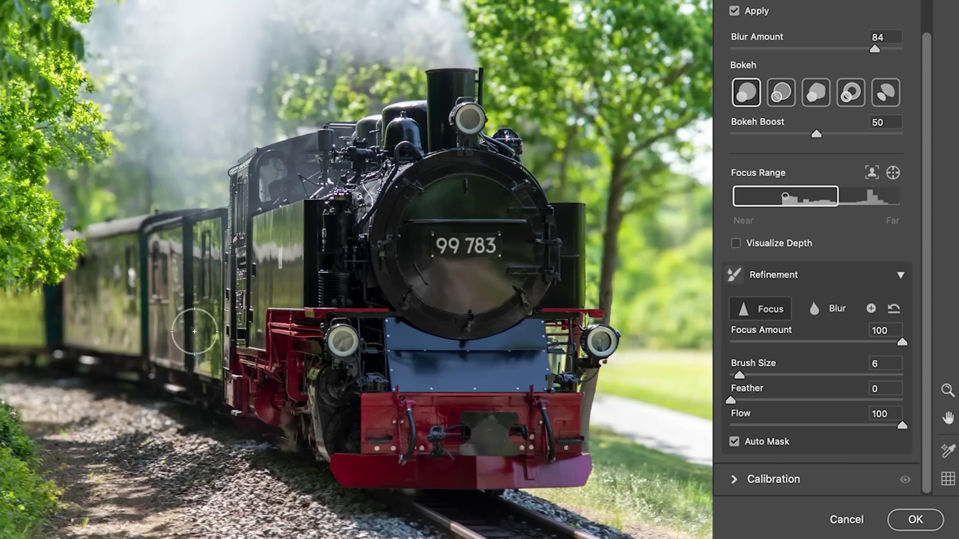
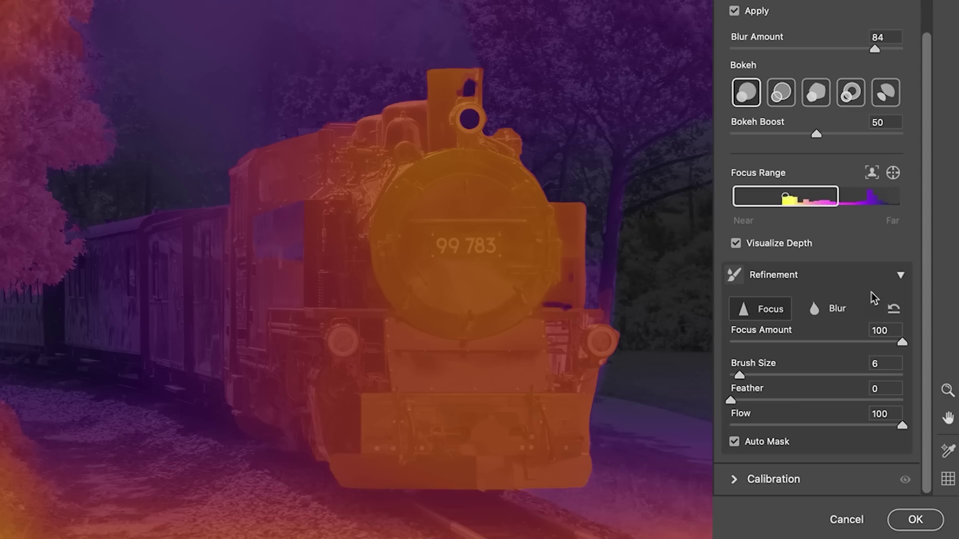
Brush focus onto the side of the locomotive's cab, with Auto Mask off and Focus Amount at 98, and hide the depth map
mouse_move(278, 245)
left_mouse_down()
mouse_move(285, 223)
mouse_move(265, 231)
mouse_move(265, 244)
mouse_move(297, 251)
mouse_move(298, 212)
left_mouse_up()
left_click(734, 441)
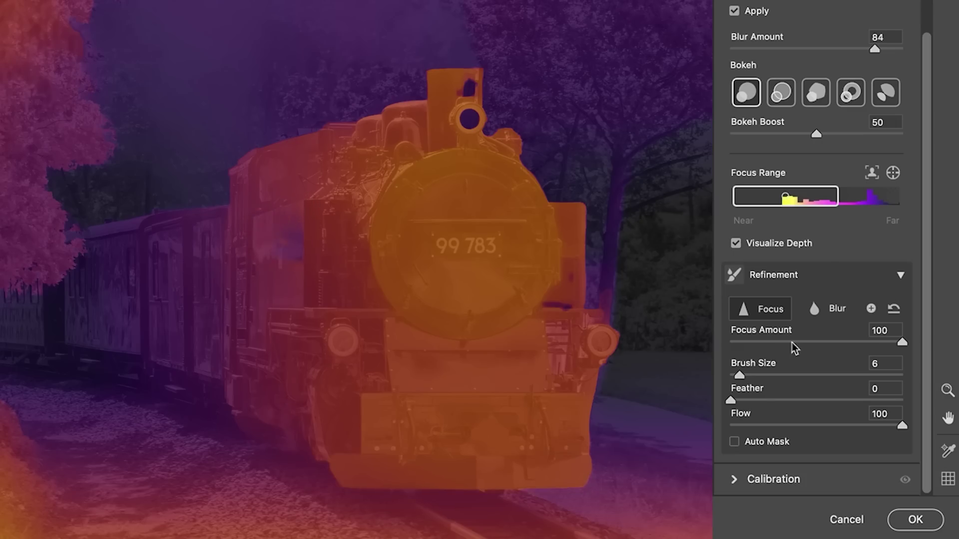
mouse_move(816, 346)
left_mouse_down()
mouse_move(724, 350)
mouse_move(899, 342)
left_mouse_up()
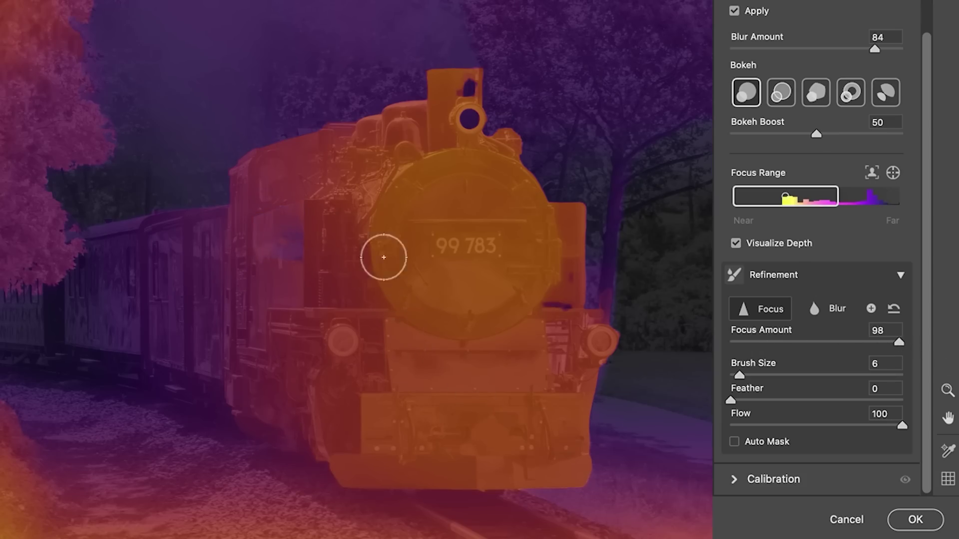
left_click(735, 243)
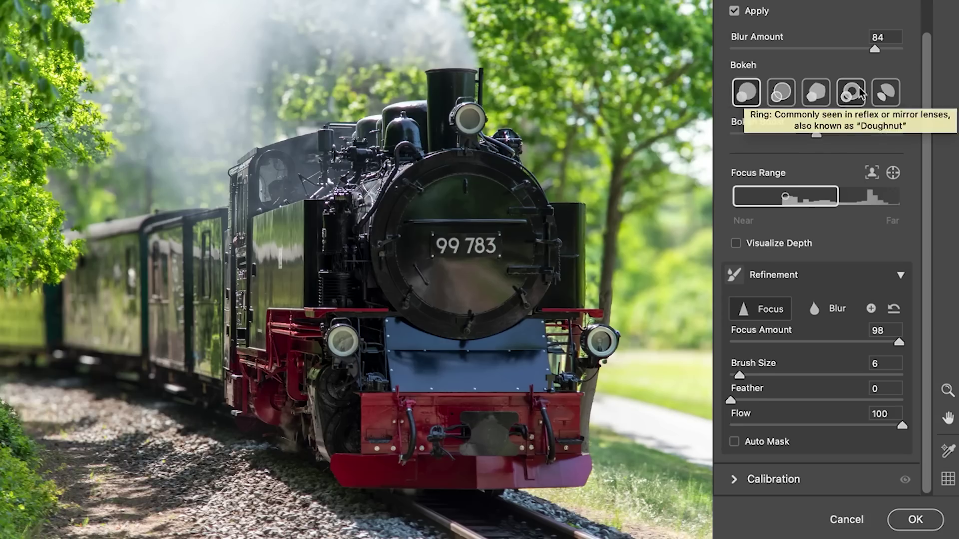
Try each of the other four bokeh shapes on the blurred background and return to the first, circular one
left_click(779, 95)
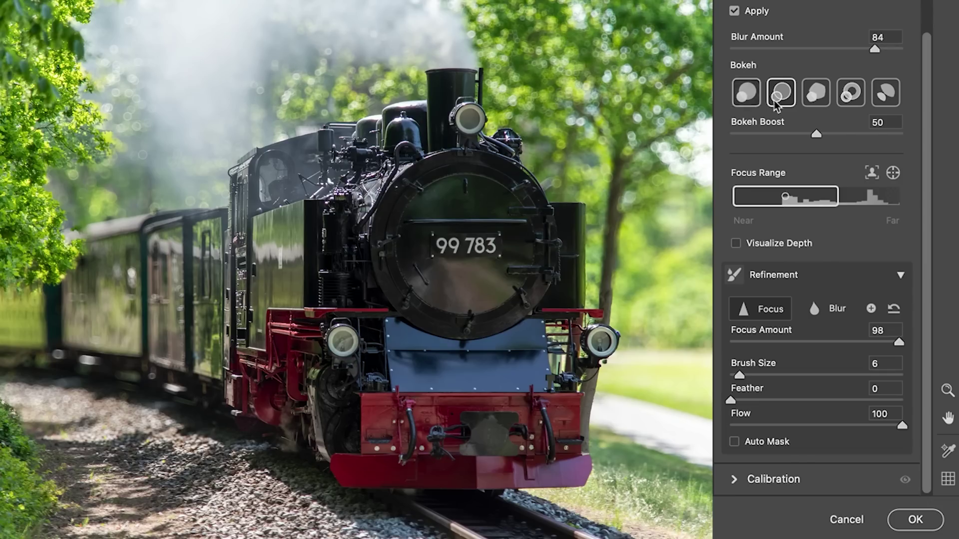
left_click(816, 93)
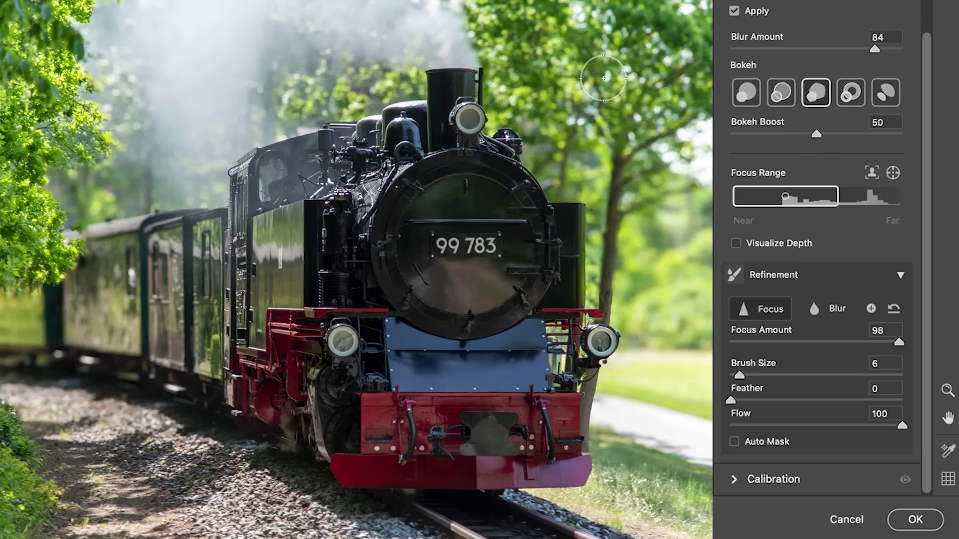
left_click(851, 95)
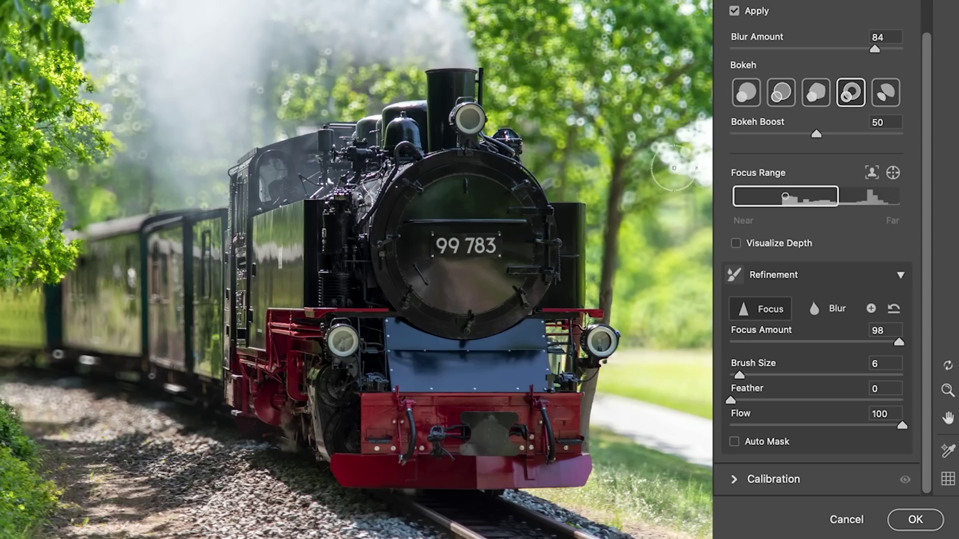
left_click(885, 92)
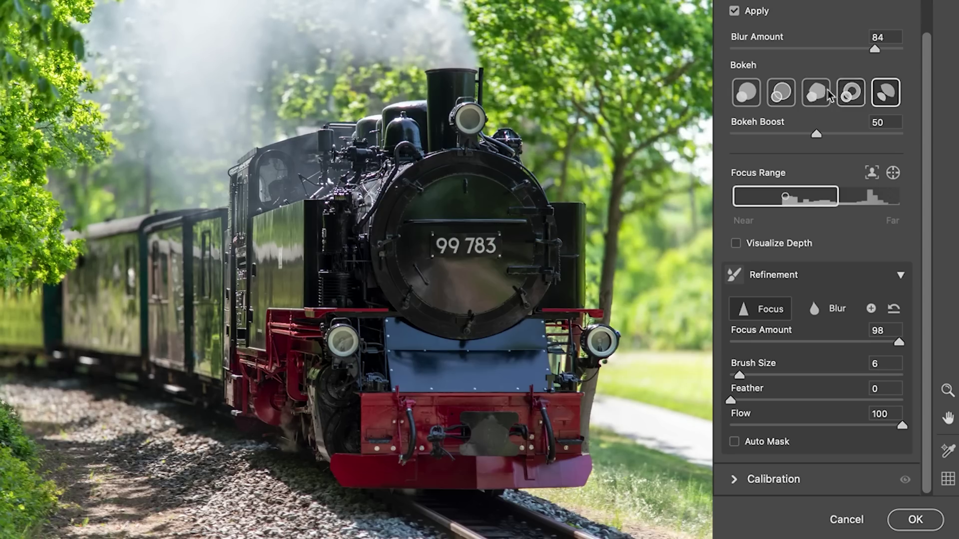
left_click(751, 99)
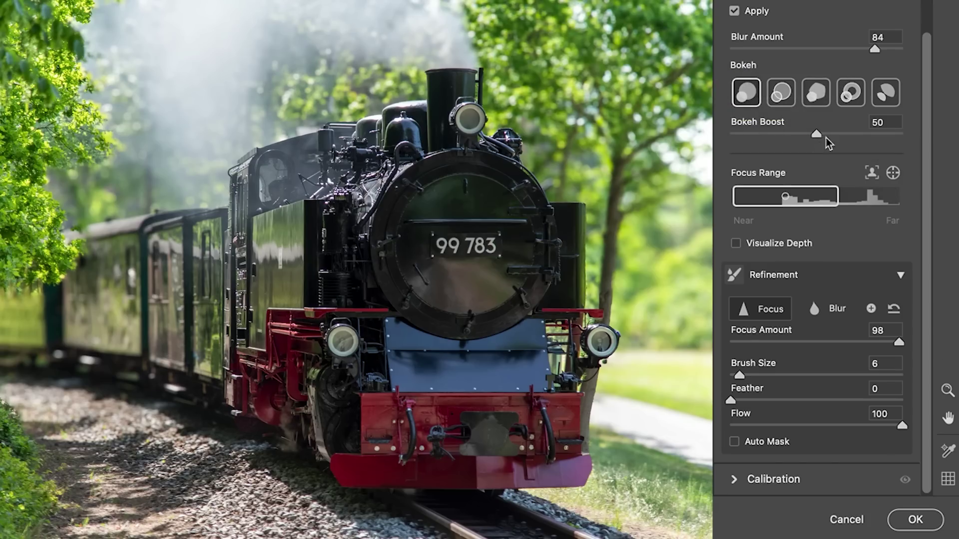
Set the Bokeh Boost to 33 and reduce the Lens Blur's Blur Amount to 21
left_click_drag(816, 135, 782, 132)
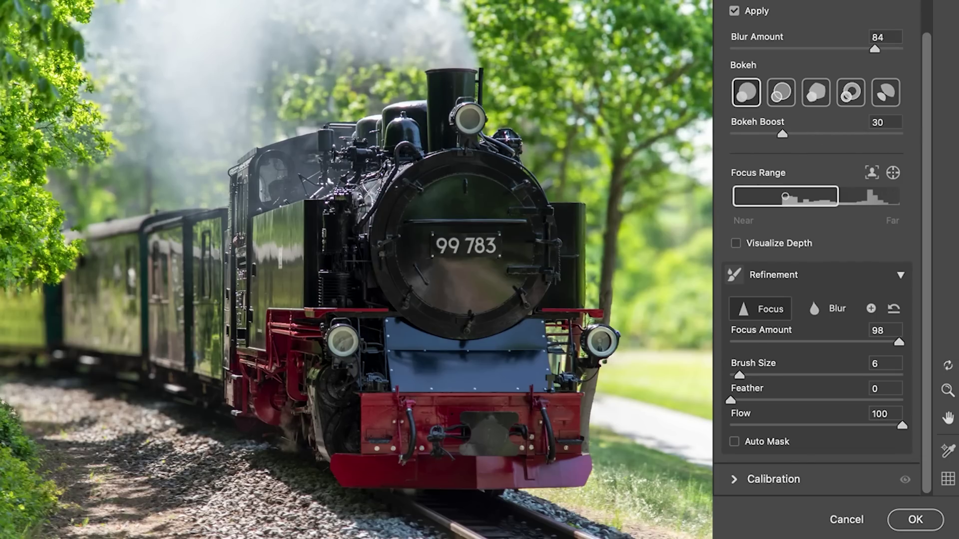
mouse_move(782, 135)
left_mouse_down()
mouse_move(791, 135)
mouse_move(772, 133)
mouse_move(787, 135)
left_mouse_up()
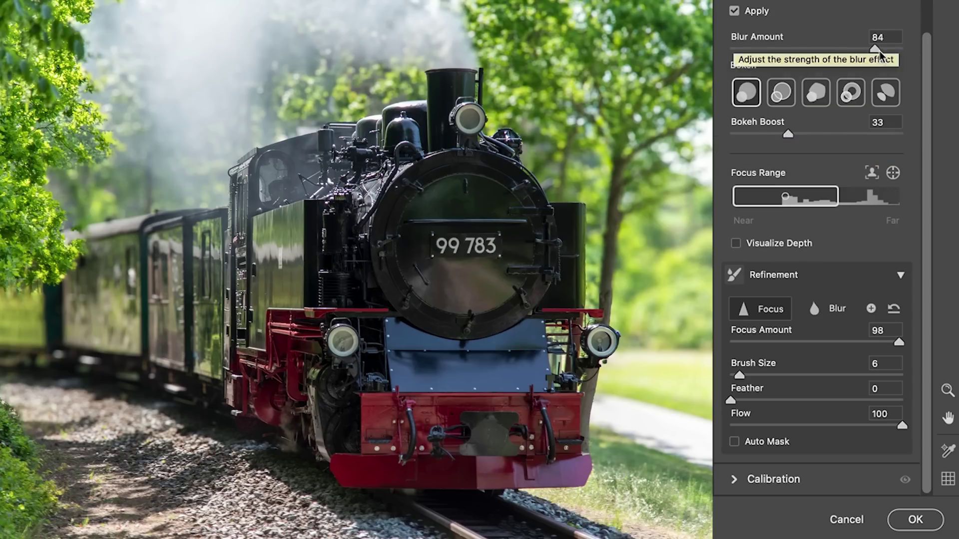
left_click_drag(874, 49, 750, 47)
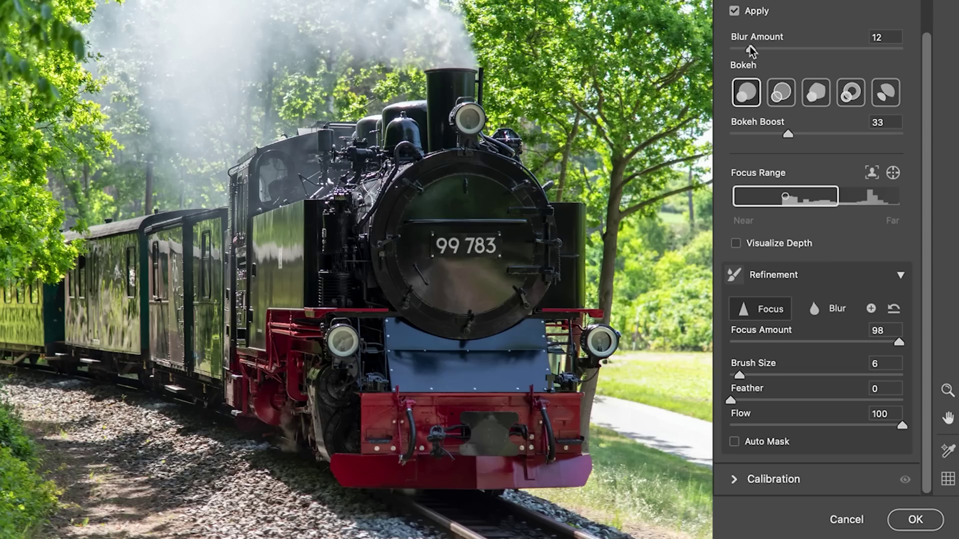
Switch Lens Blur off and back on to compare the train photo with and without the effect
scroll(750, 46, "up", 3)
left_click(735, 178)
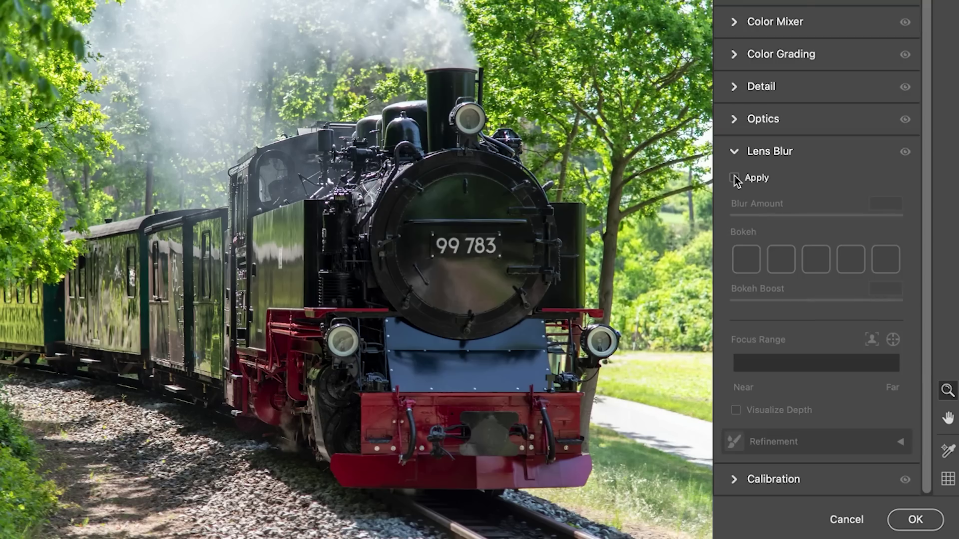
left_click(735, 179)
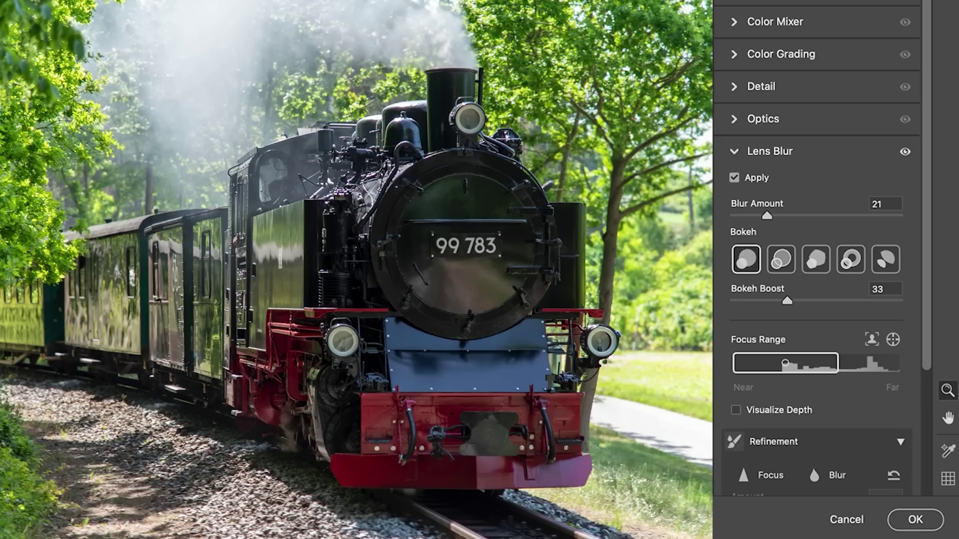
Start a new preset that includes Lens Blur among its saved settings, and cancel it
scroll(711, 174, "up", 5)
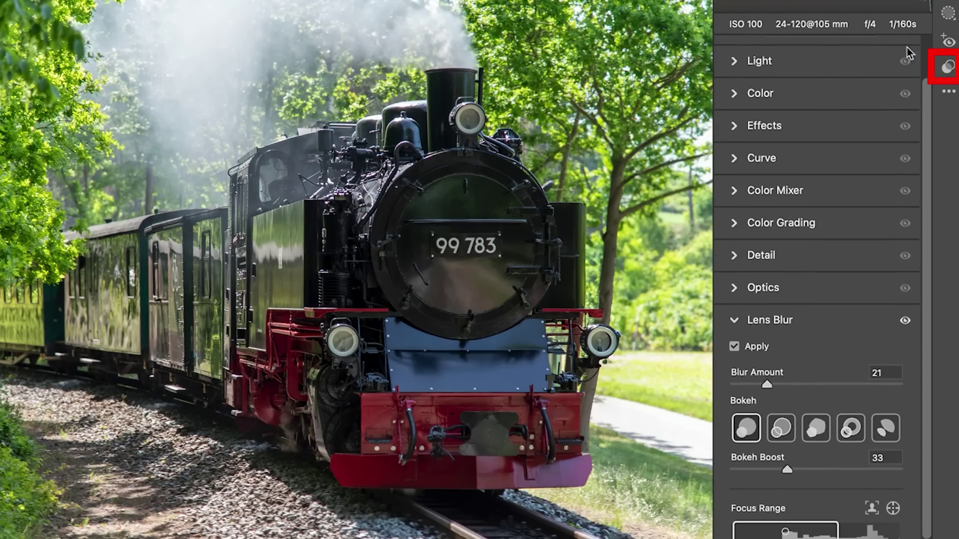
left_click(947, 68)
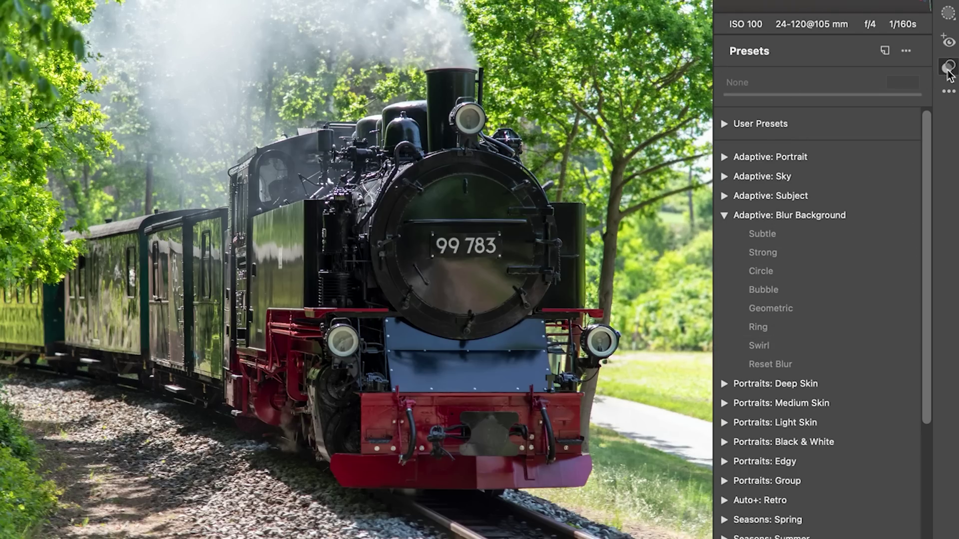
left_click(884, 51)
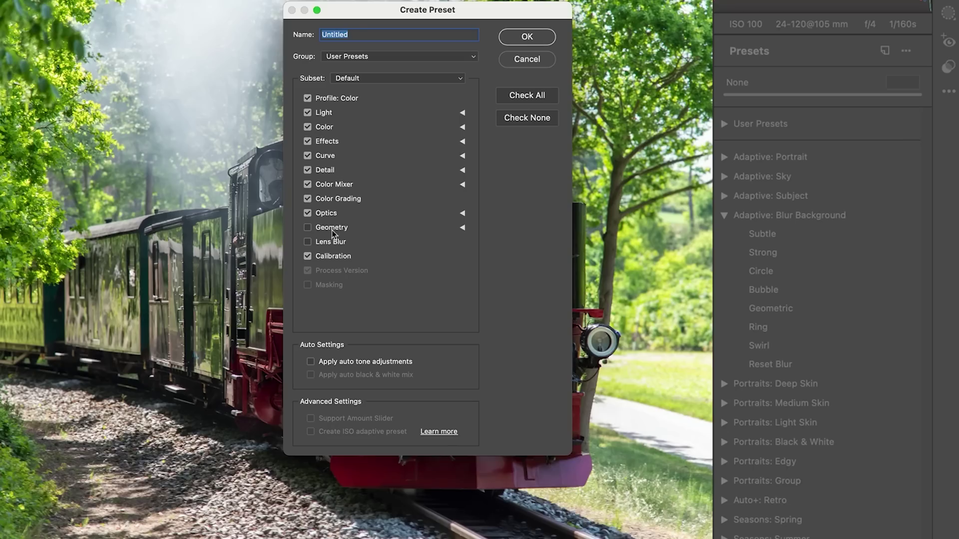
left_click(326, 244)
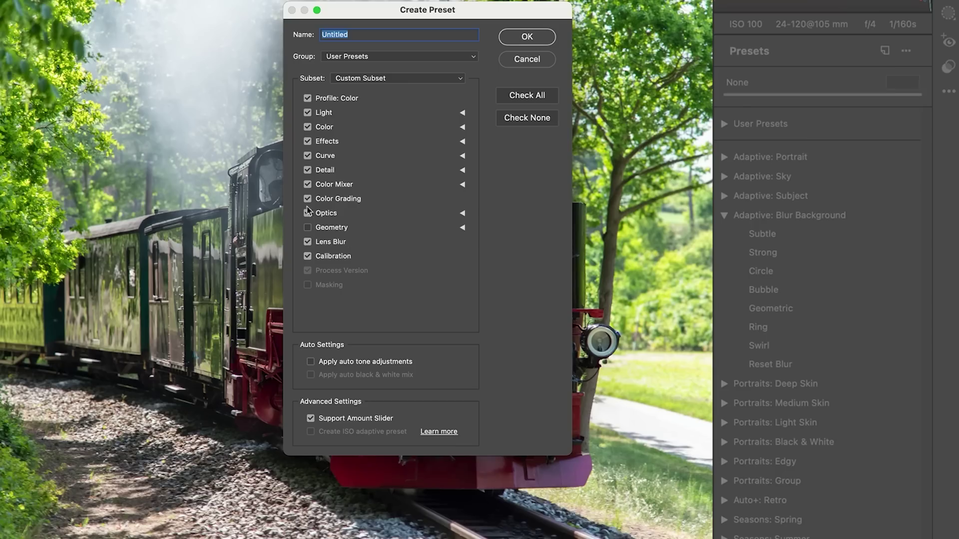
left_click(526, 59)
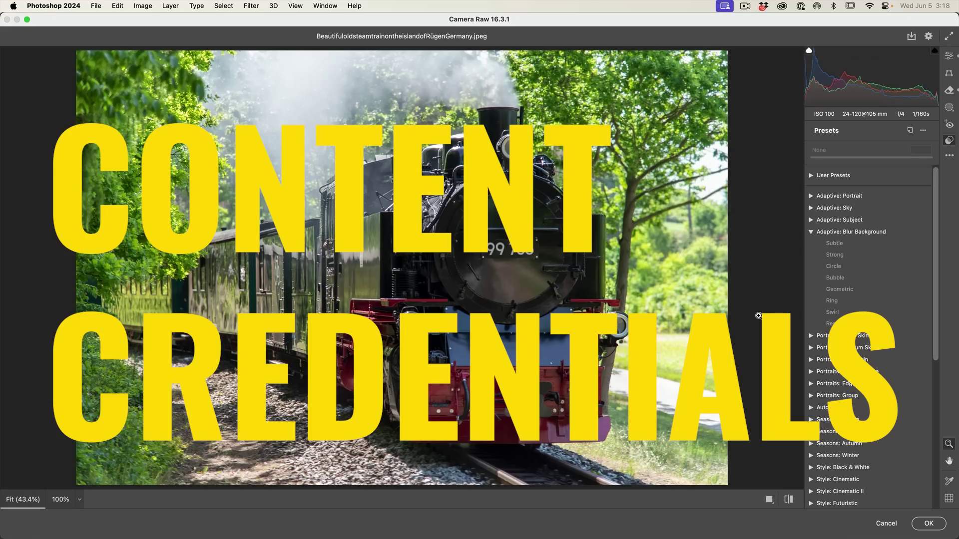
Open the image save options, keep JPEG as the format, and leave Apply Content Credentials enabled after toggling it
left_click(911, 38)
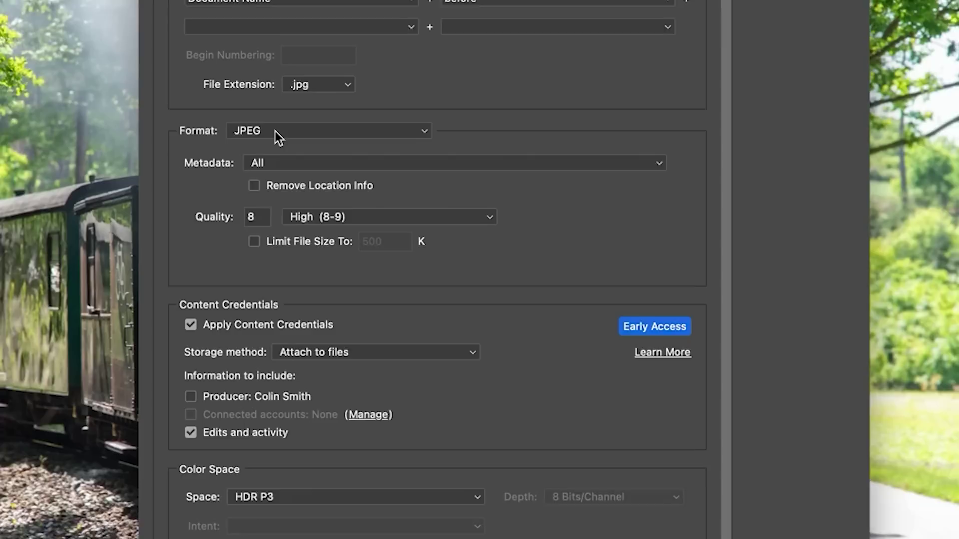
left_click(357, 196)
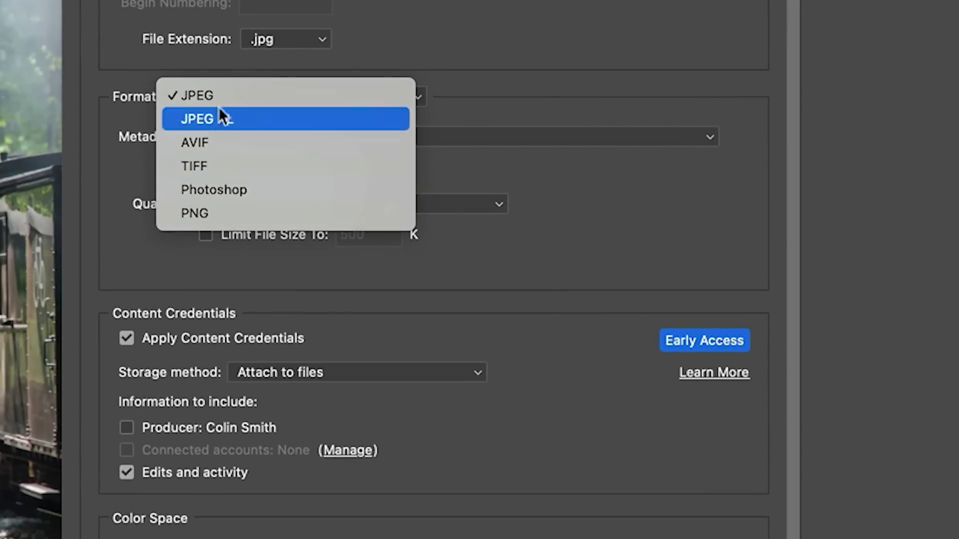
left_click(218, 95)
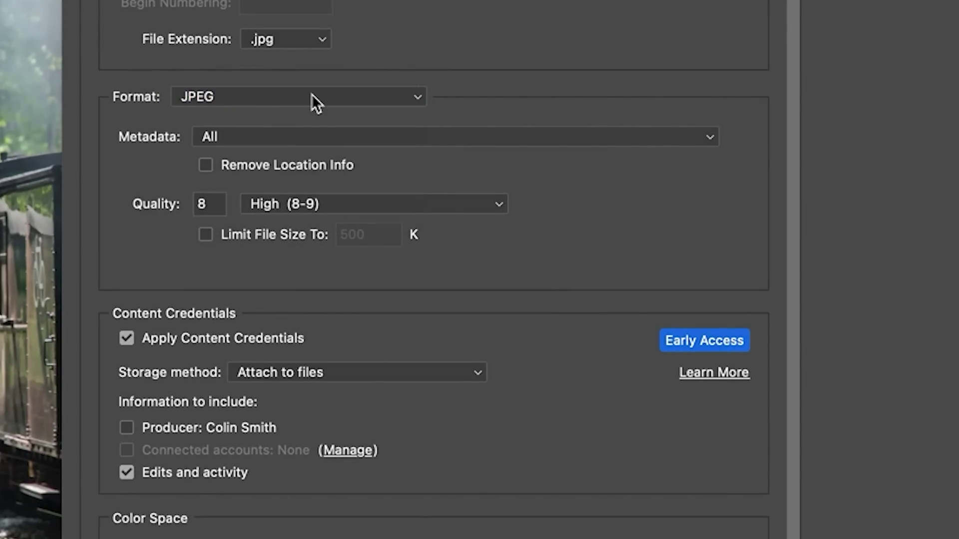
left_click(126, 339)
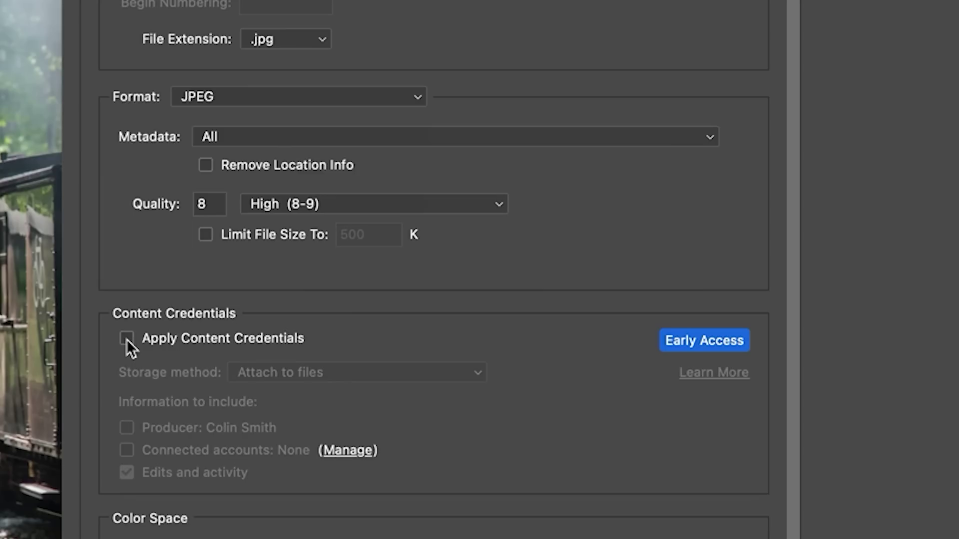
left_click(127, 339)
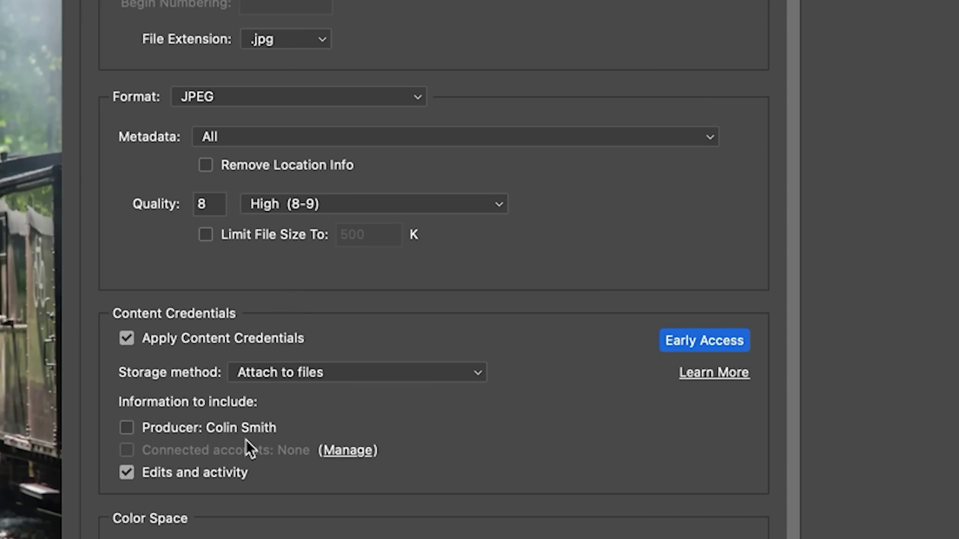
Include the producer in the Content Credentials and set the storage method to Attach and publish to cloud
left_click(168, 428)
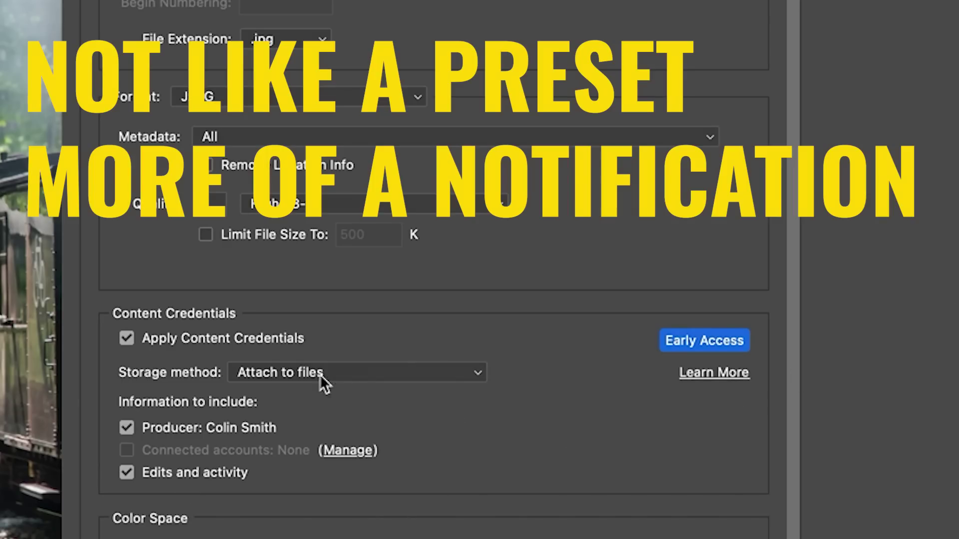
left_click(368, 376)
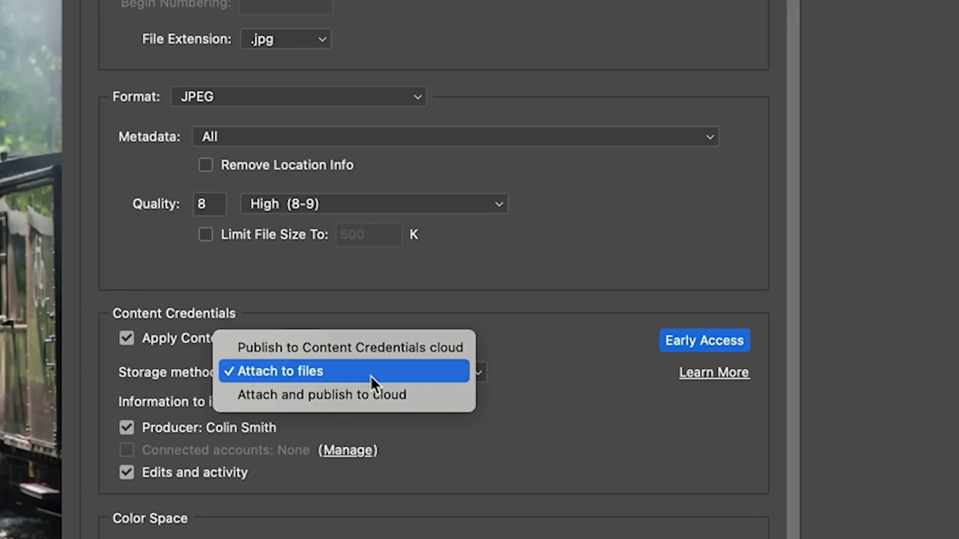
left_click(413, 396)
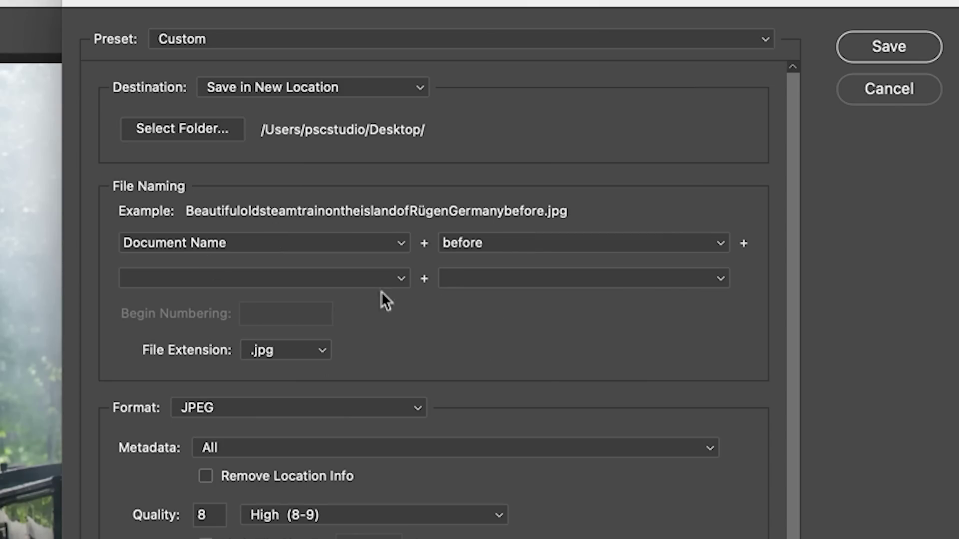
Save the JPEG copy to the Desktop and apply the Camera Raw edits
left_click(906, 47)
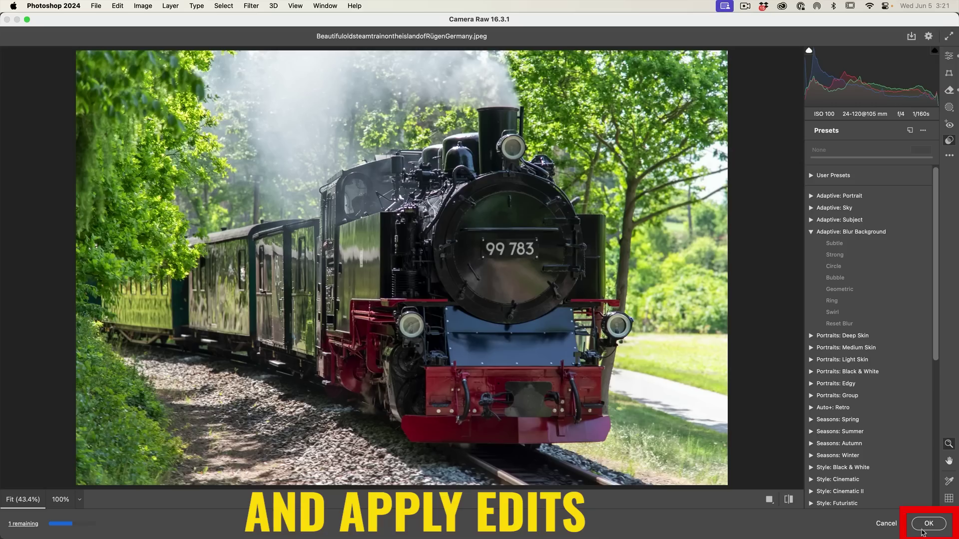
left_click(927, 524)
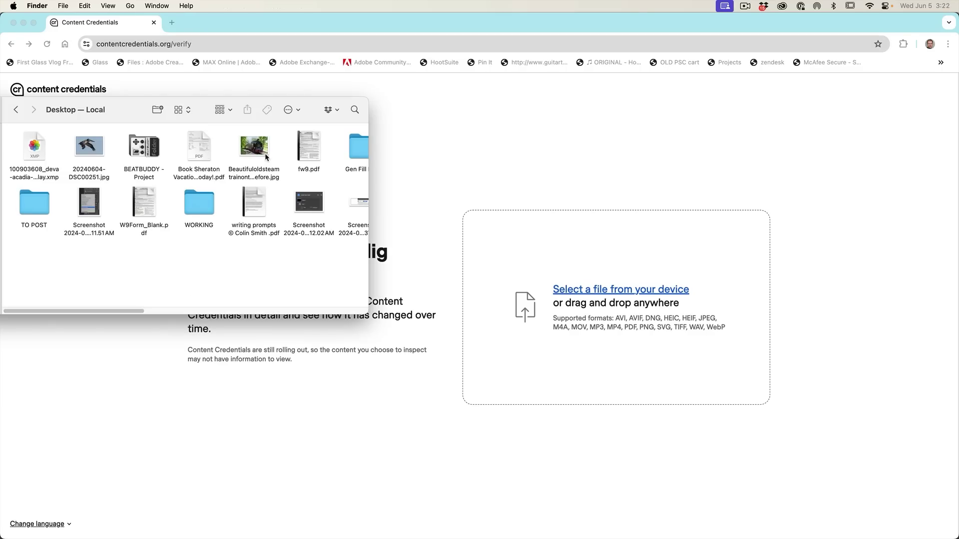
Switch to Chrome, load the saved train JPEG into the contentcredentials.org/verify page, and examine its content summary, process and issuer details
left_click_drag(265, 155, 674, 265)
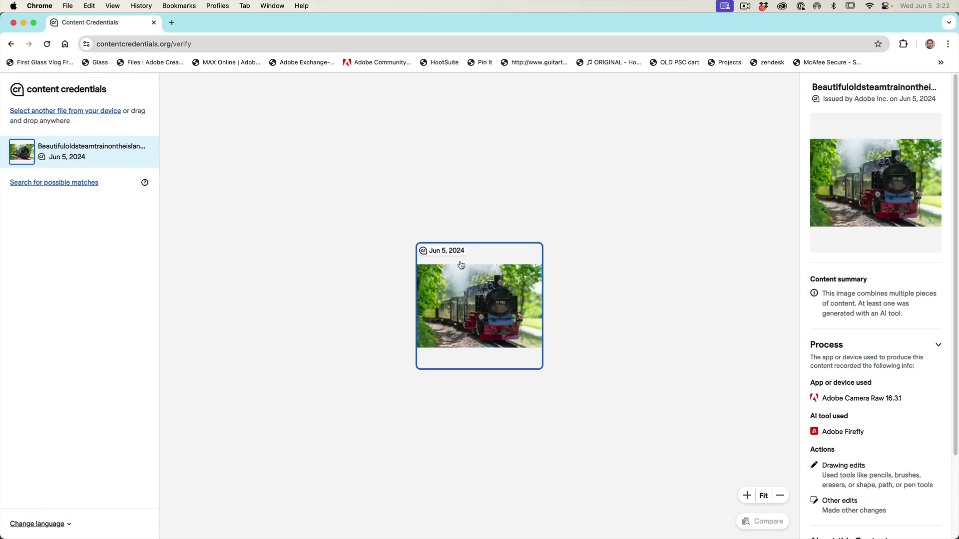
mouse_move(897, 147)
scroll(882, 238, "down", 2)
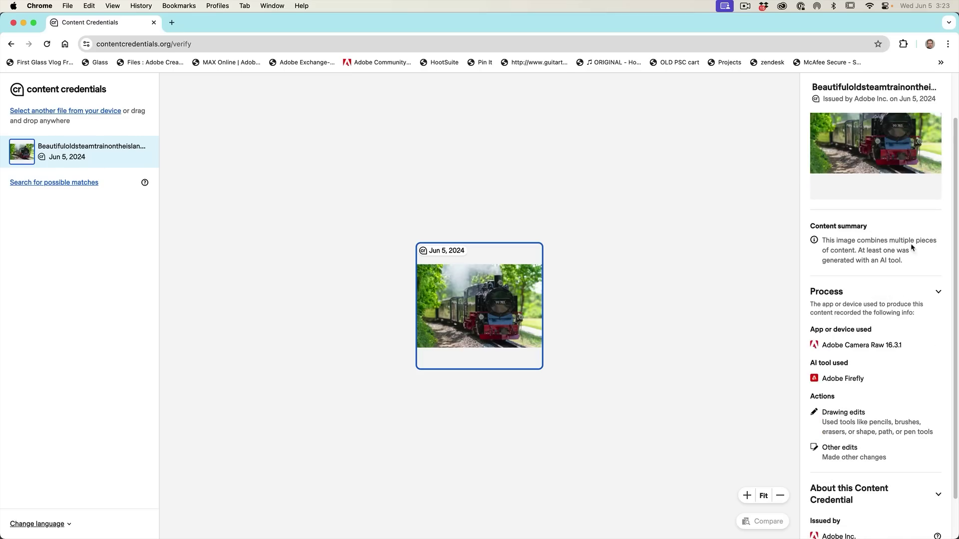
scroll(869, 258, "down", 2)
scroll(869, 257, "down", 2)
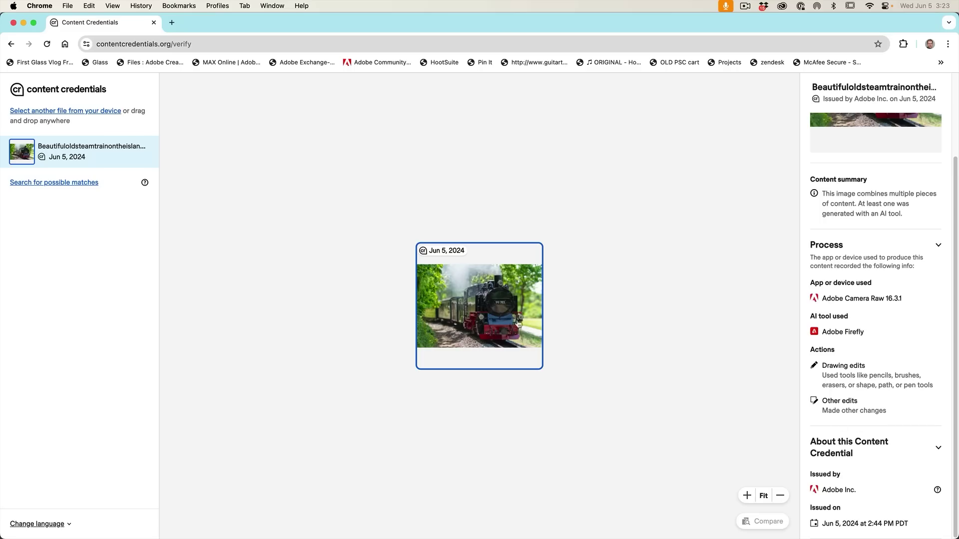
scroll(874, 390, "up", 2)
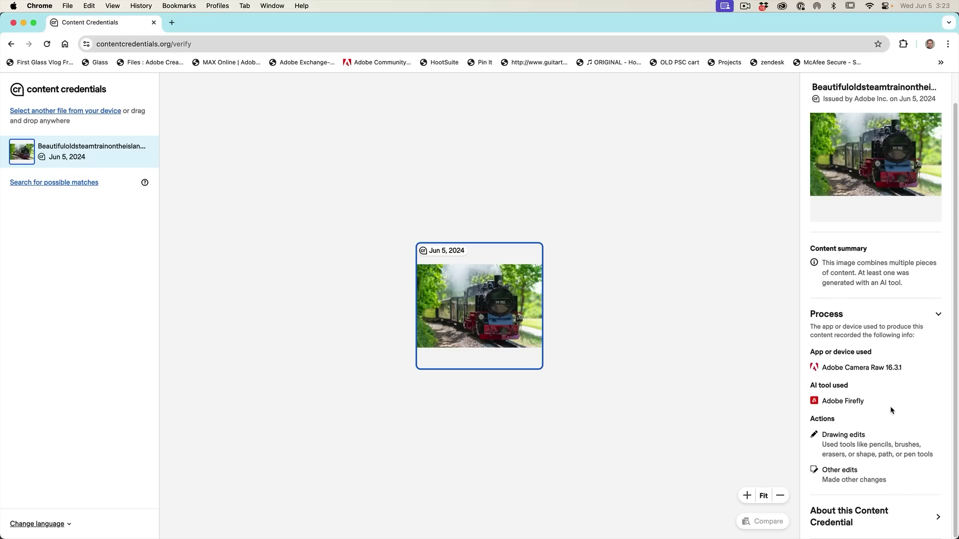